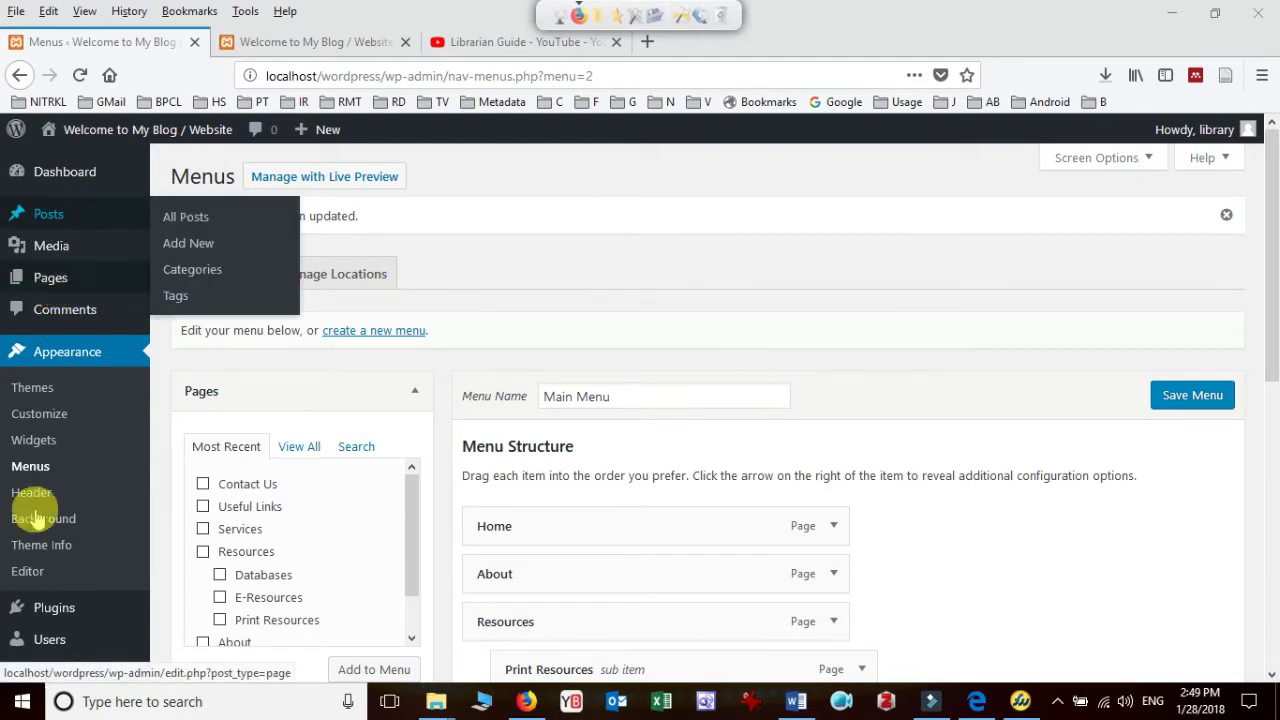
Step: Open the All Posts list from the Posts menu in the admin sidebar
{"action": "mouse_move", "coordinate": [16, 660]}
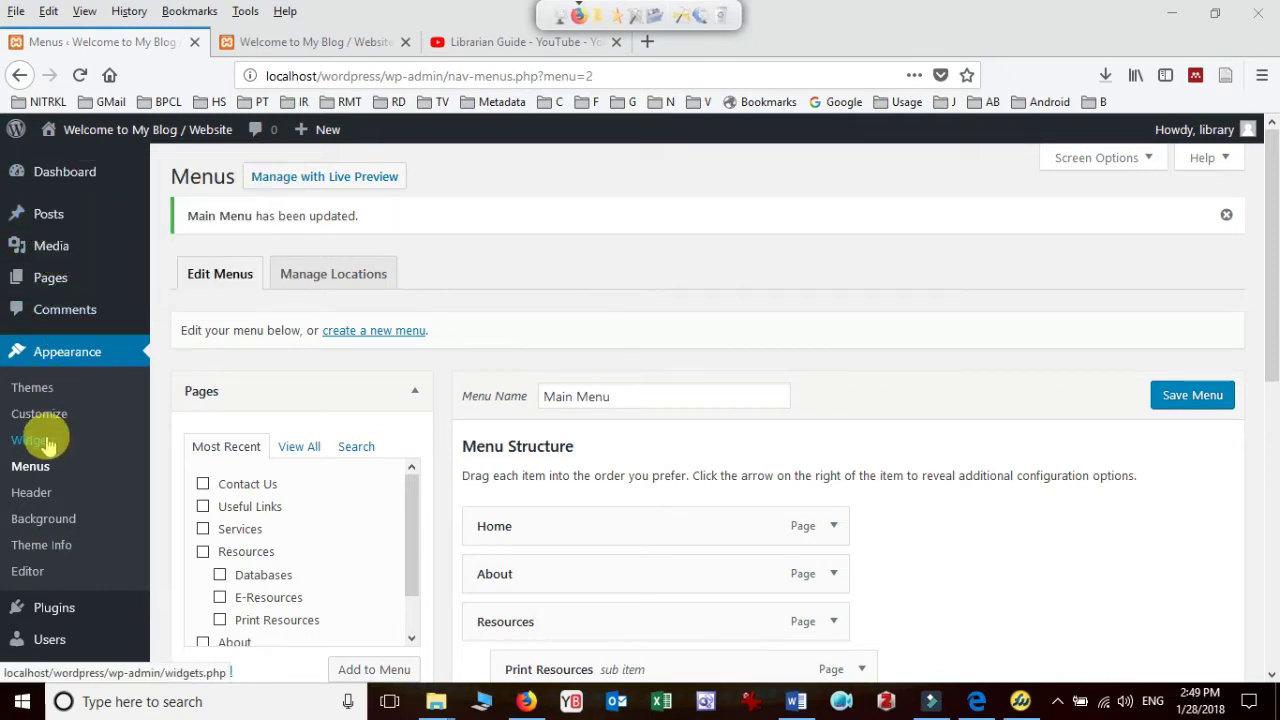
{"action": "mouse_move", "coordinate": [30, 248]}
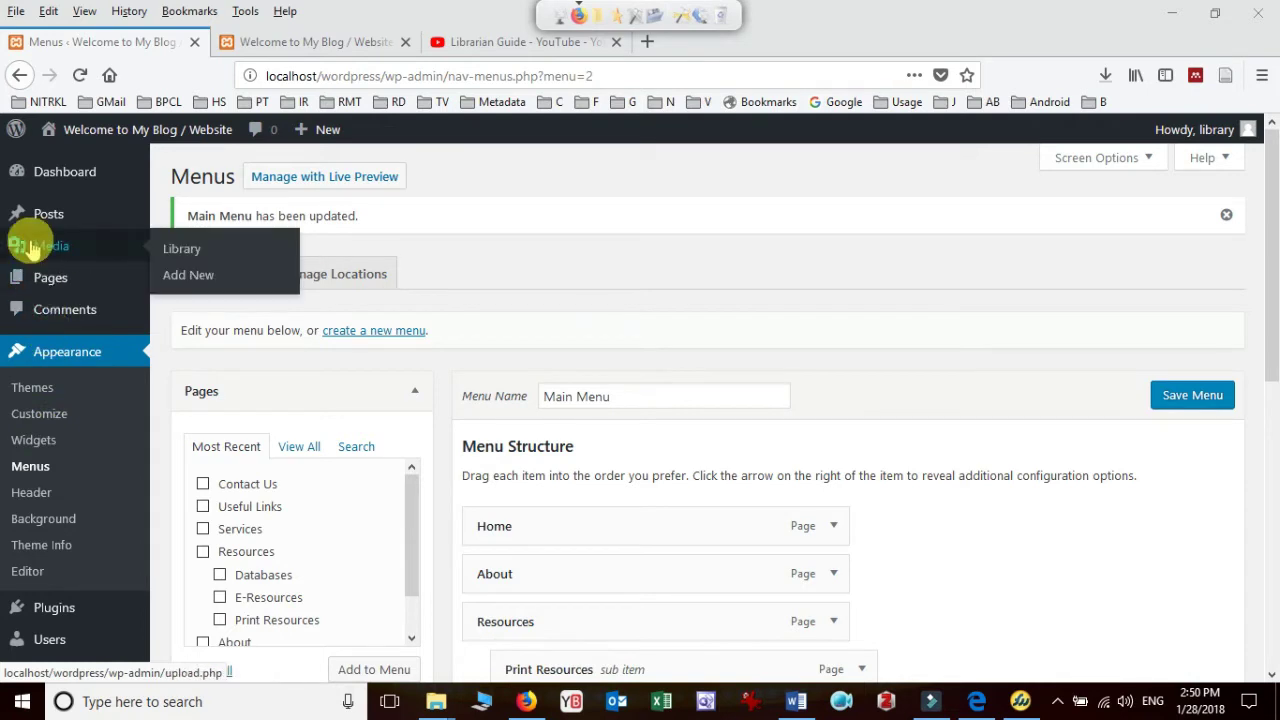
{"action": "mouse_move", "coordinate": [35, 212]}
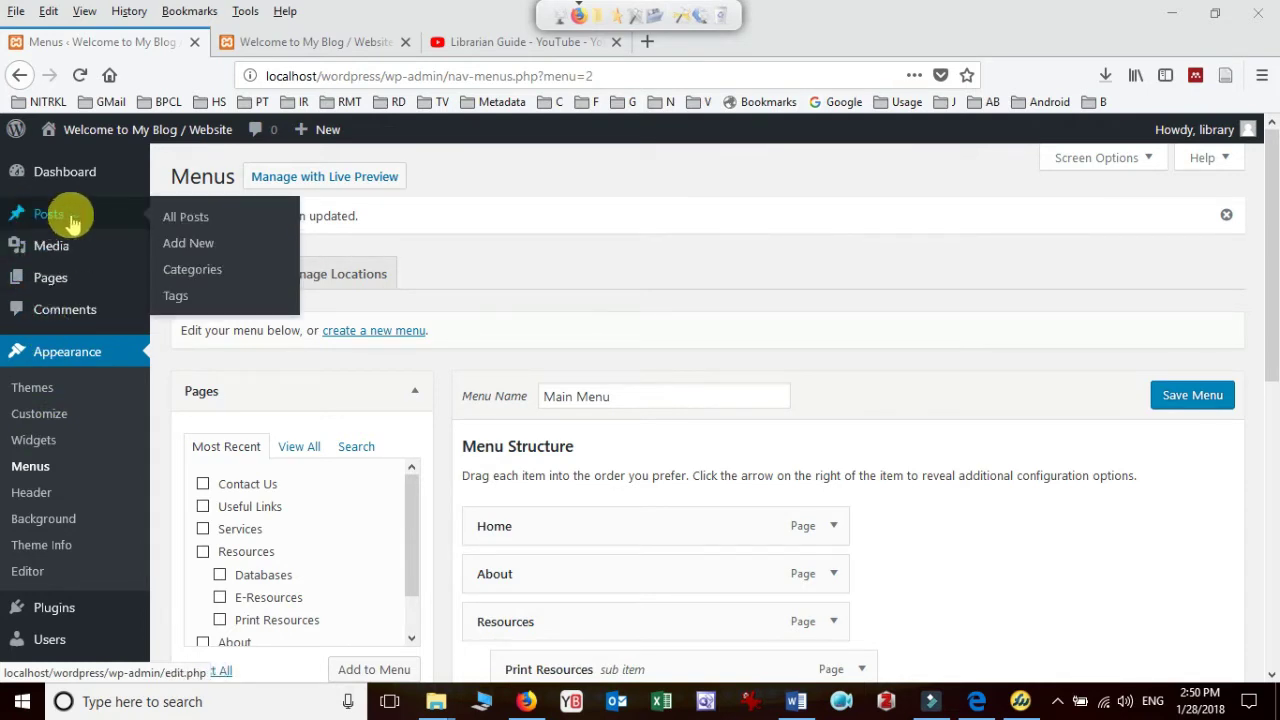
{"action": "left_click", "coordinate": [185, 226]}
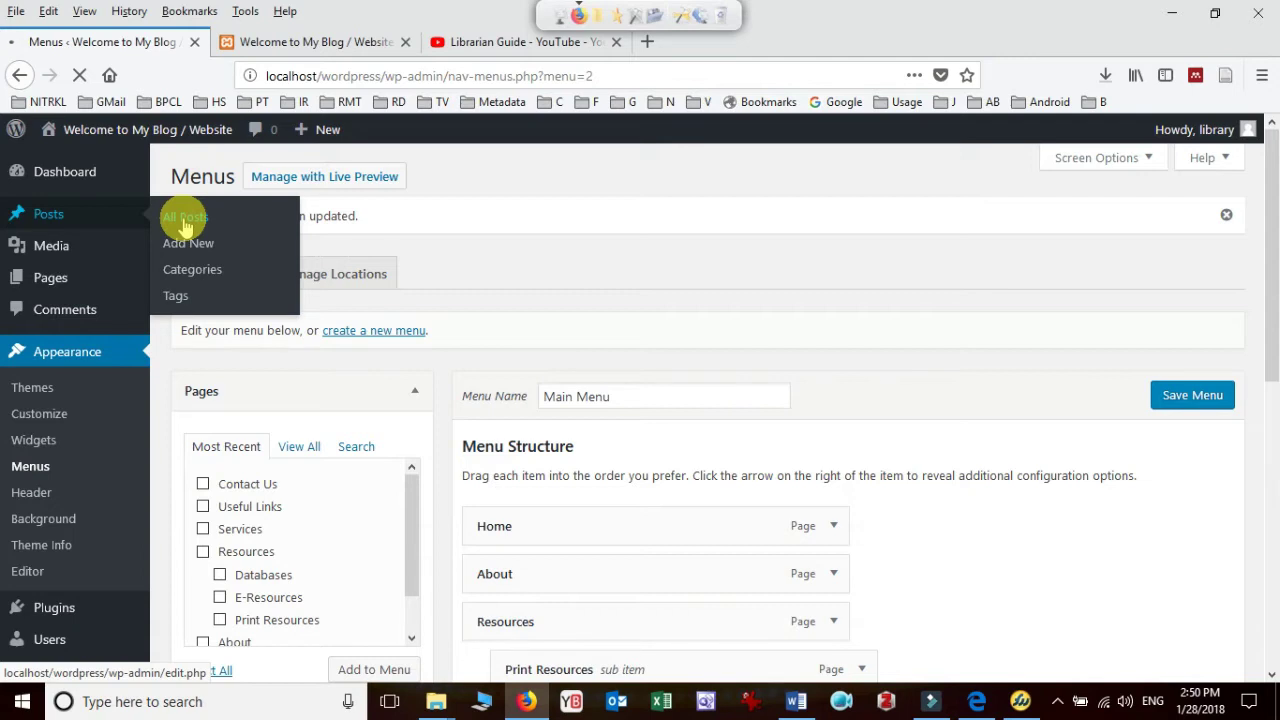
{"action": "left_click", "coordinate": [185, 217]}
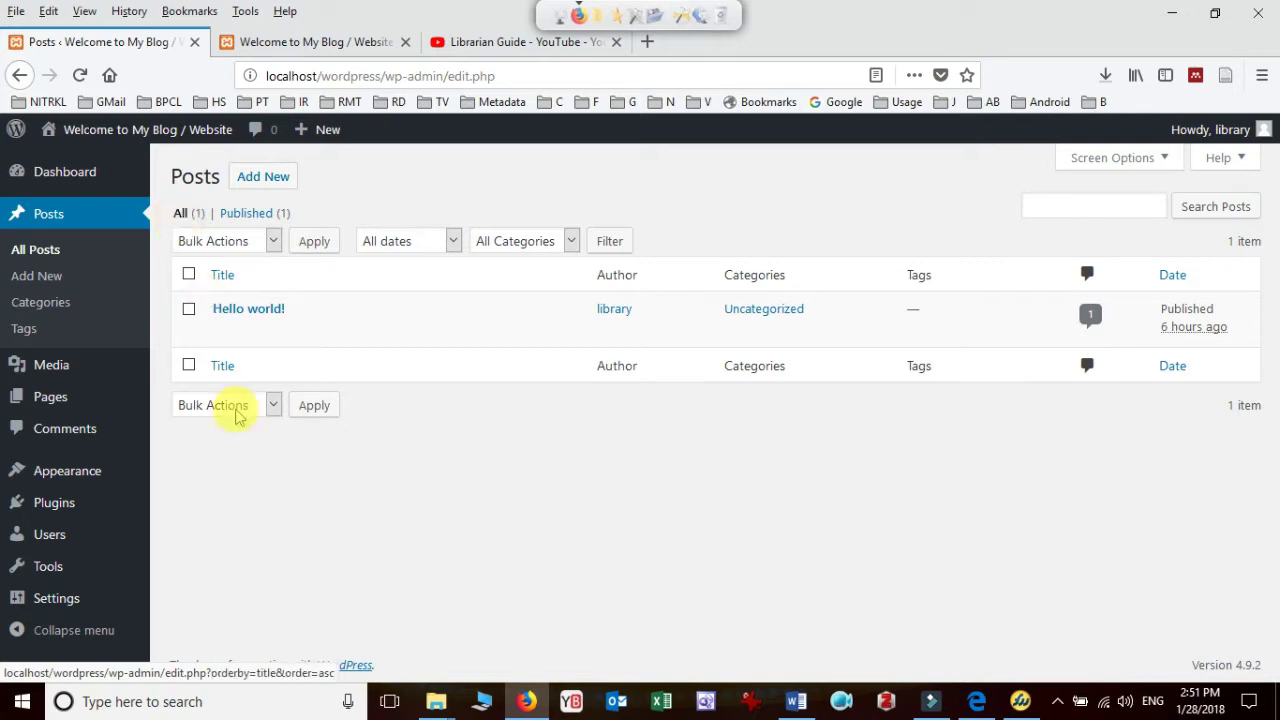
Step: Glance at the live blog, then return to the posts list and tick the Hello world! post
{"action": "mouse_move", "coordinate": [217, 343]}
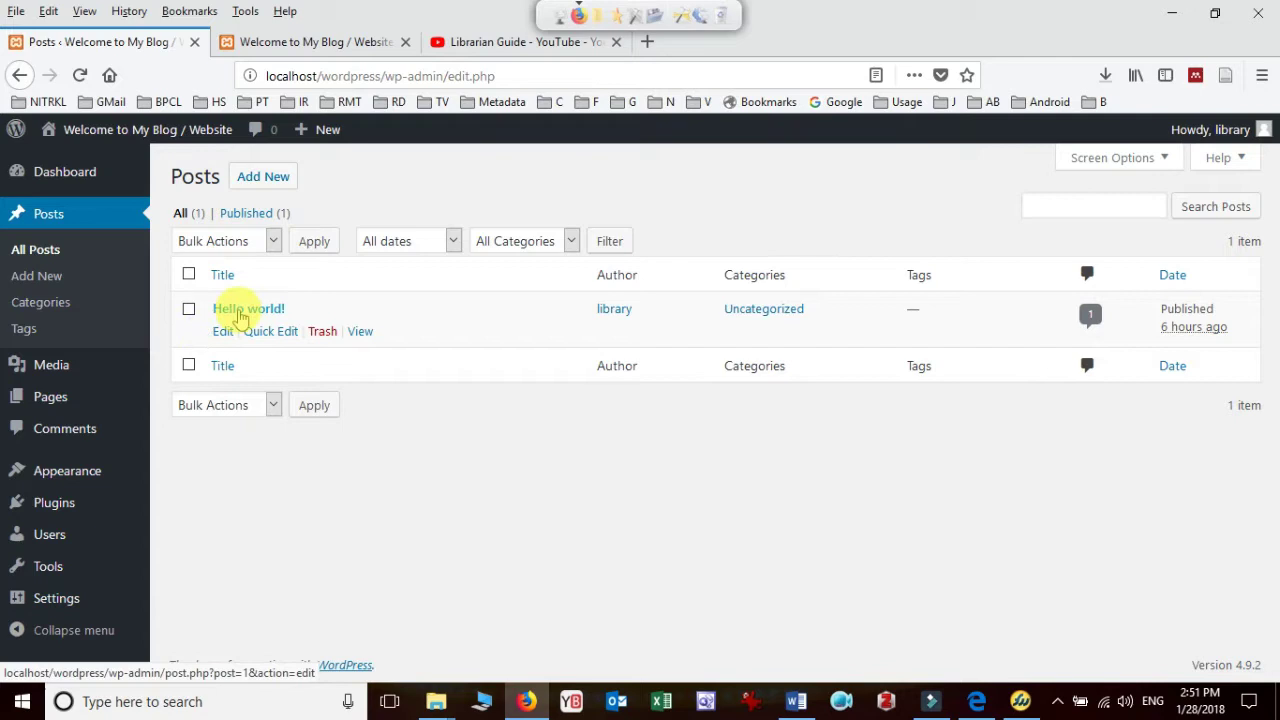
{"action": "left_click", "coordinate": [338, 55]}
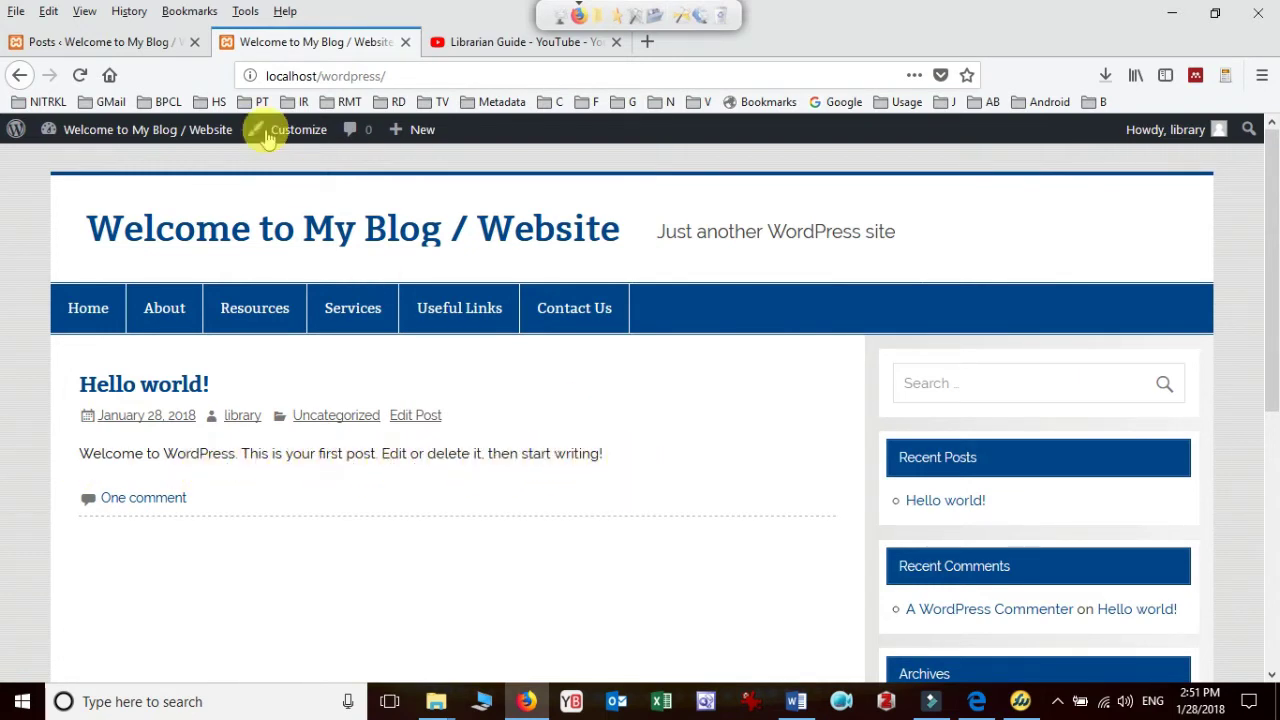
{"action": "left_click", "coordinate": [141, 41]}
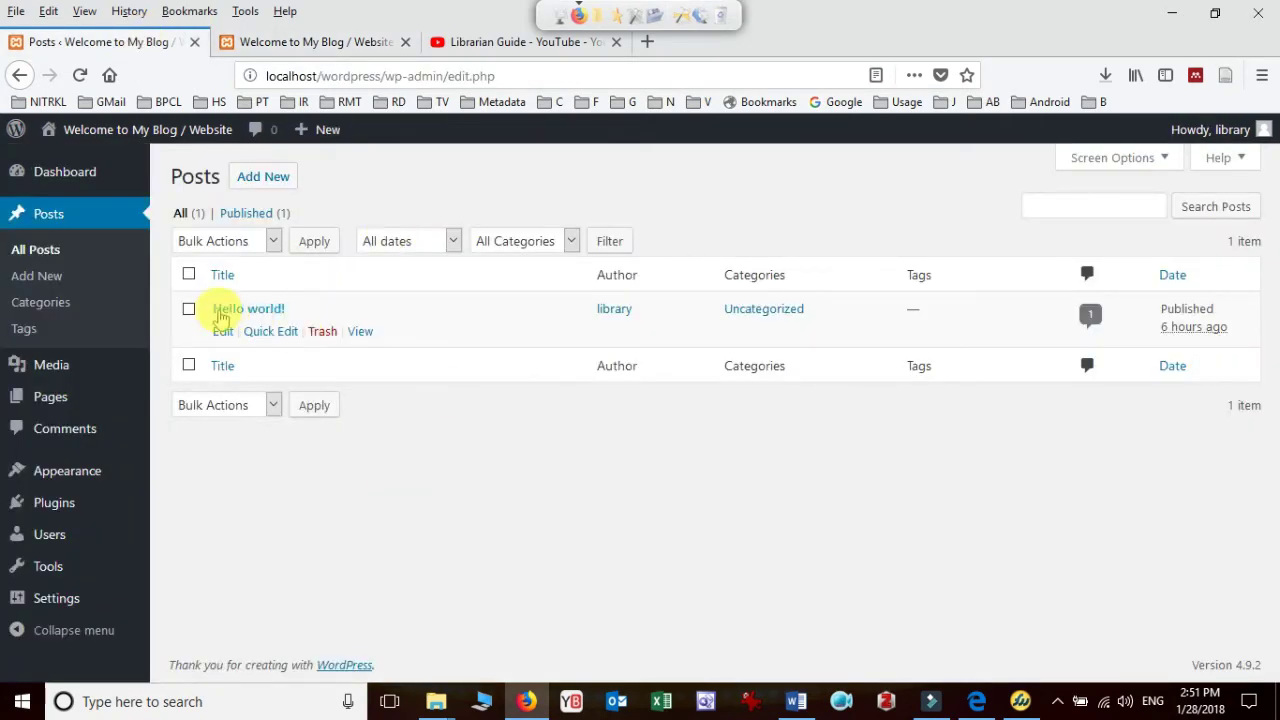
{"action": "left_click", "coordinate": [189, 309]}
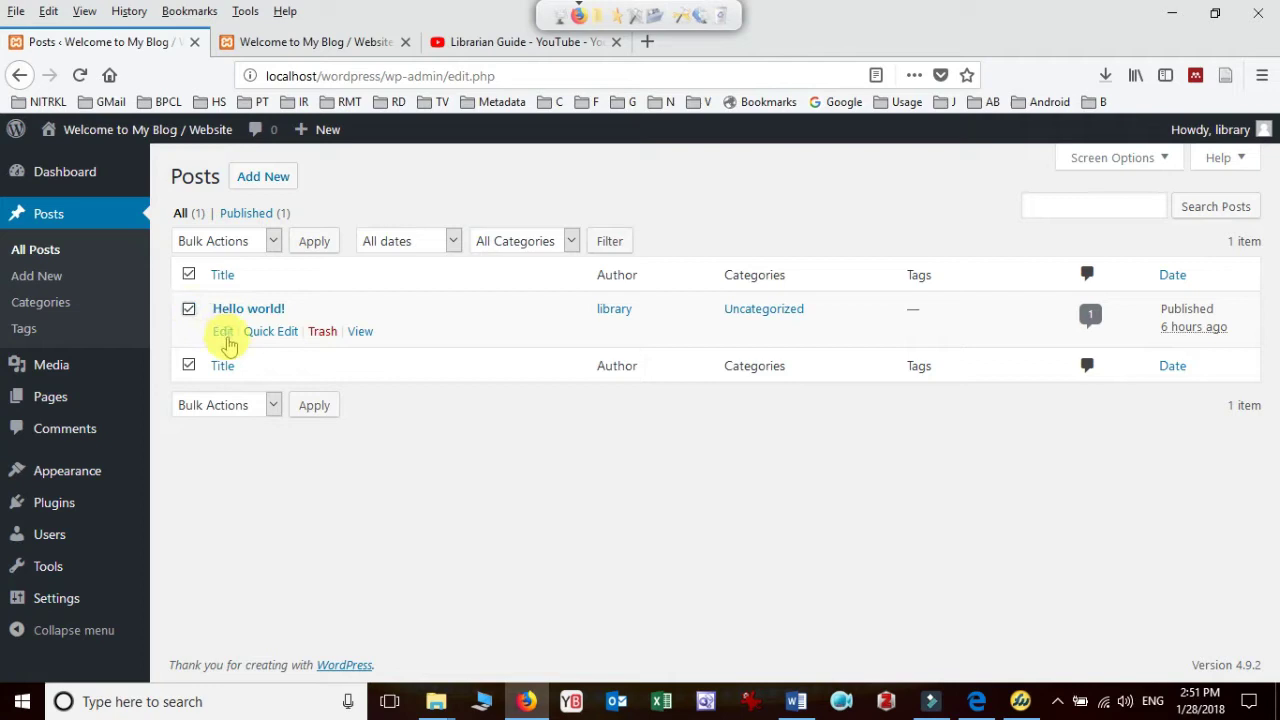
Step: Edit the Hello world! post and retitle it 'Workshop on WordPress to design Blog'
{"action": "left_click", "coordinate": [224, 332]}
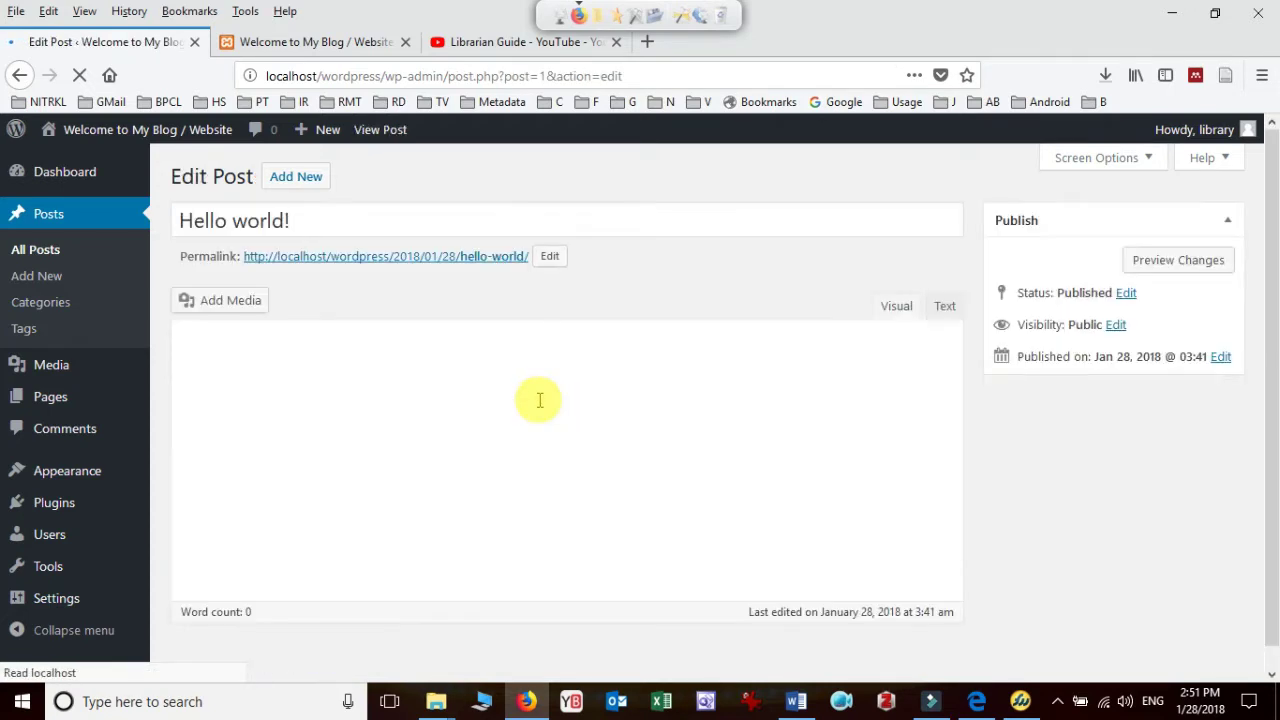
{"action": "left_click_drag", "start_coordinate": [294, 218], "coordinate": [164, 219]}
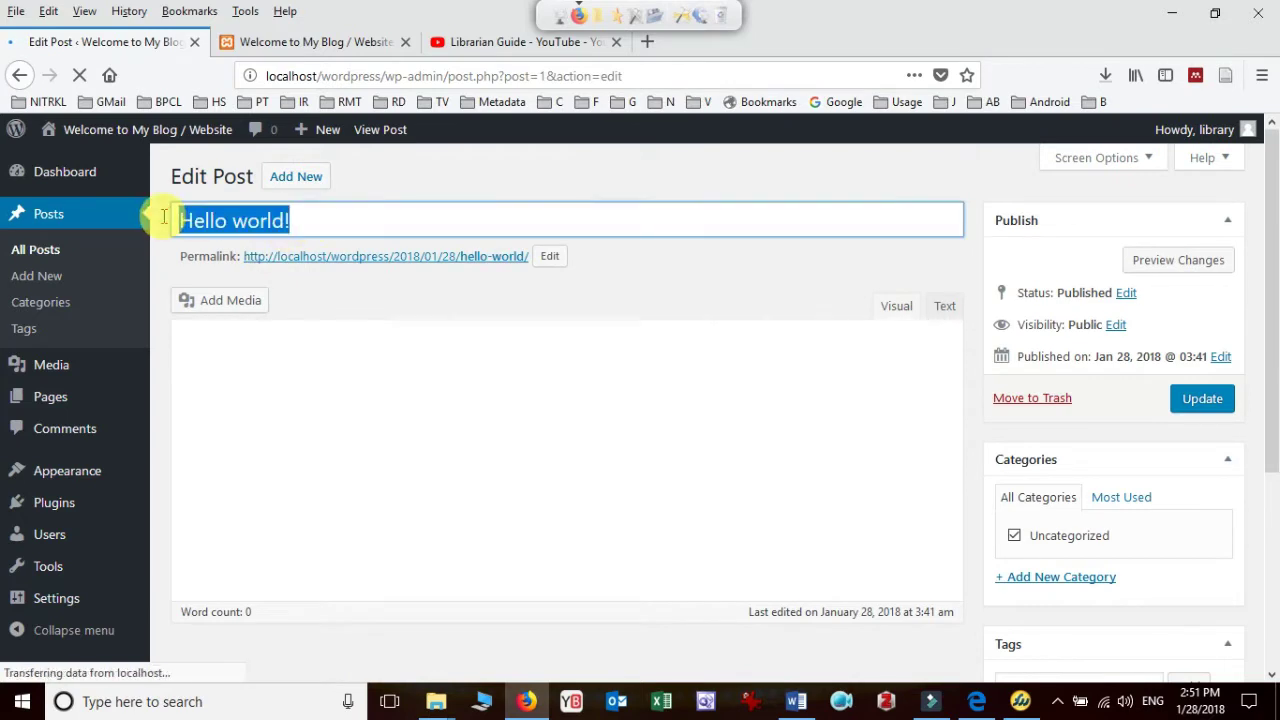
{"action": "type", "text": "W"}
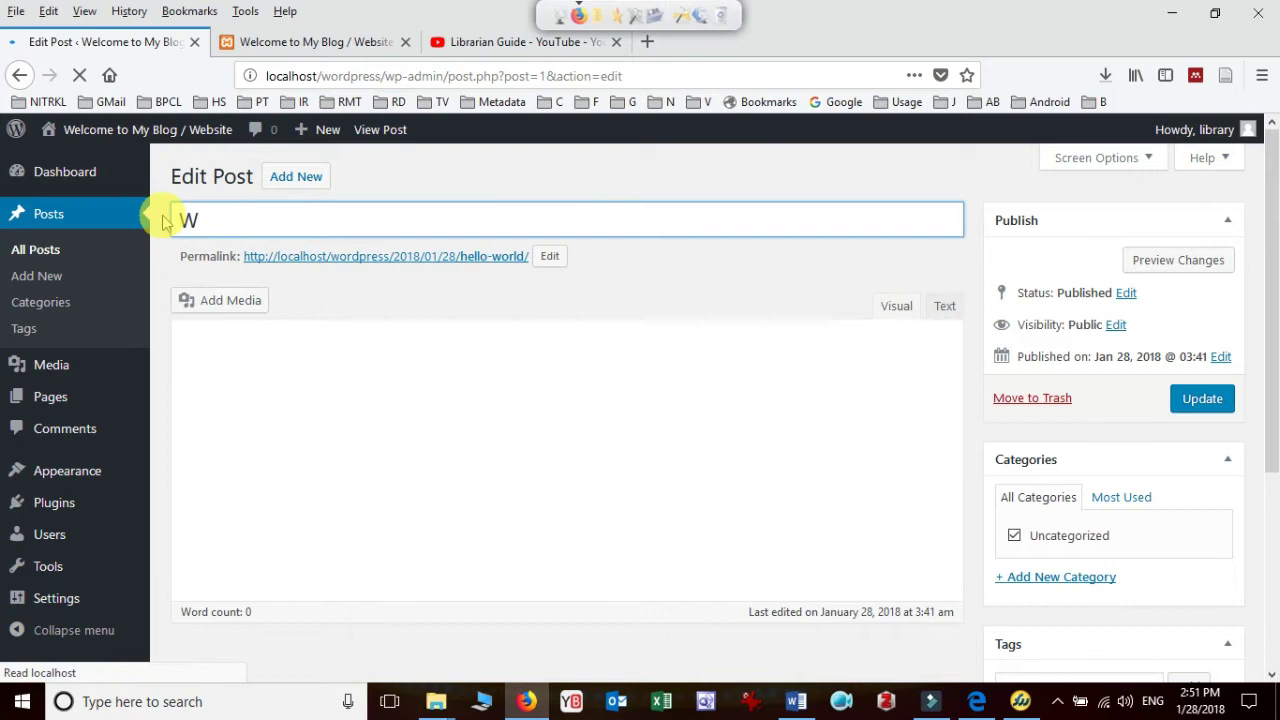
{"action": "type", "text": "orkshop on WordPre"}
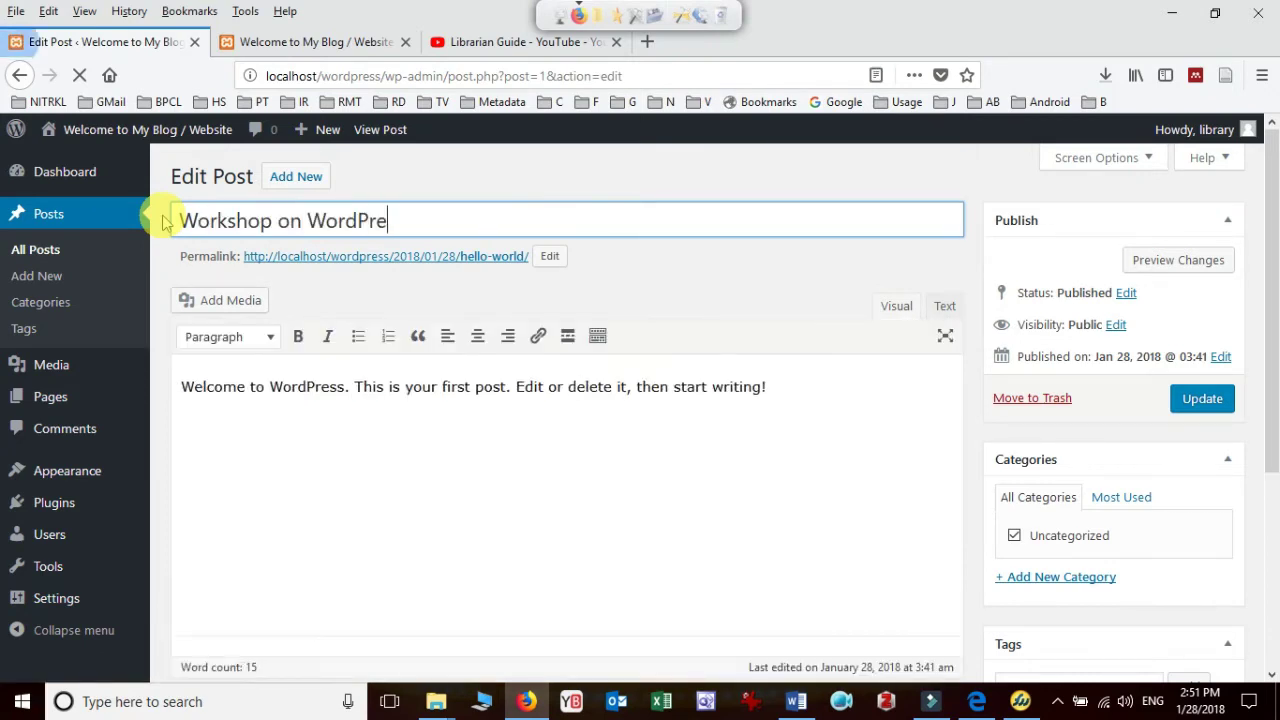
{"action": "type", "text": "ss to de"}
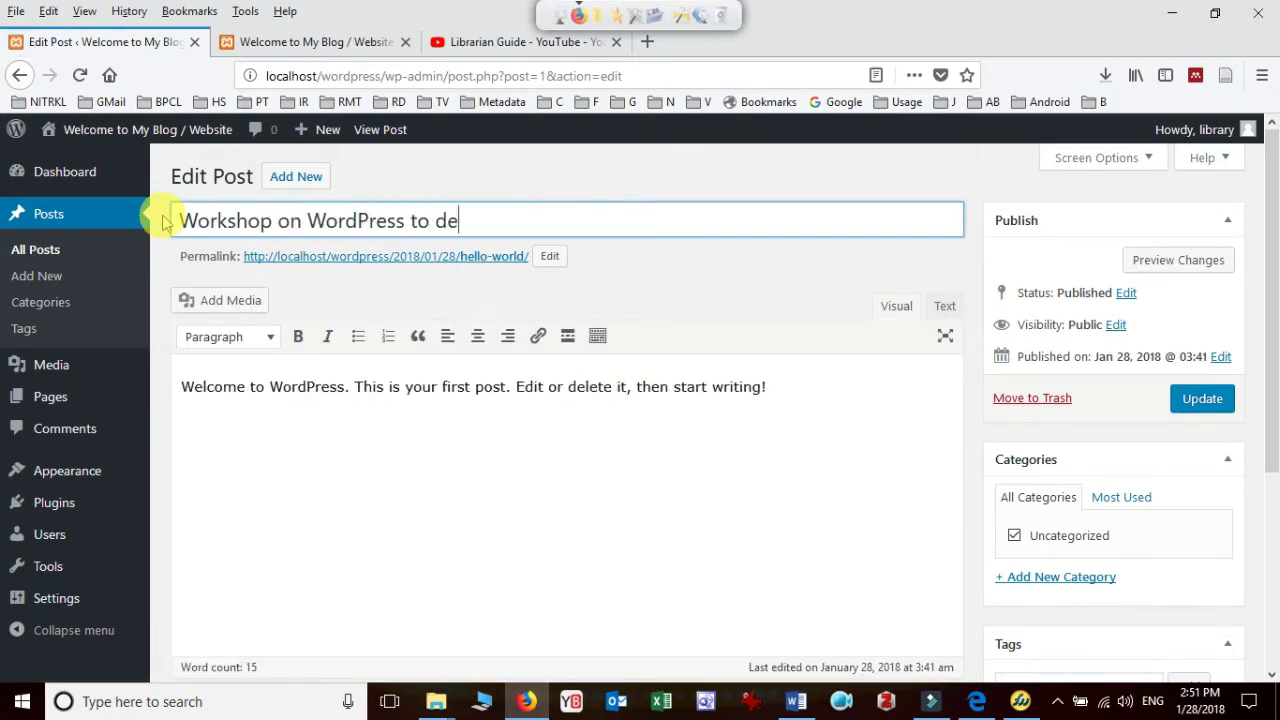
{"action": "type", "text": "sign Blog"}
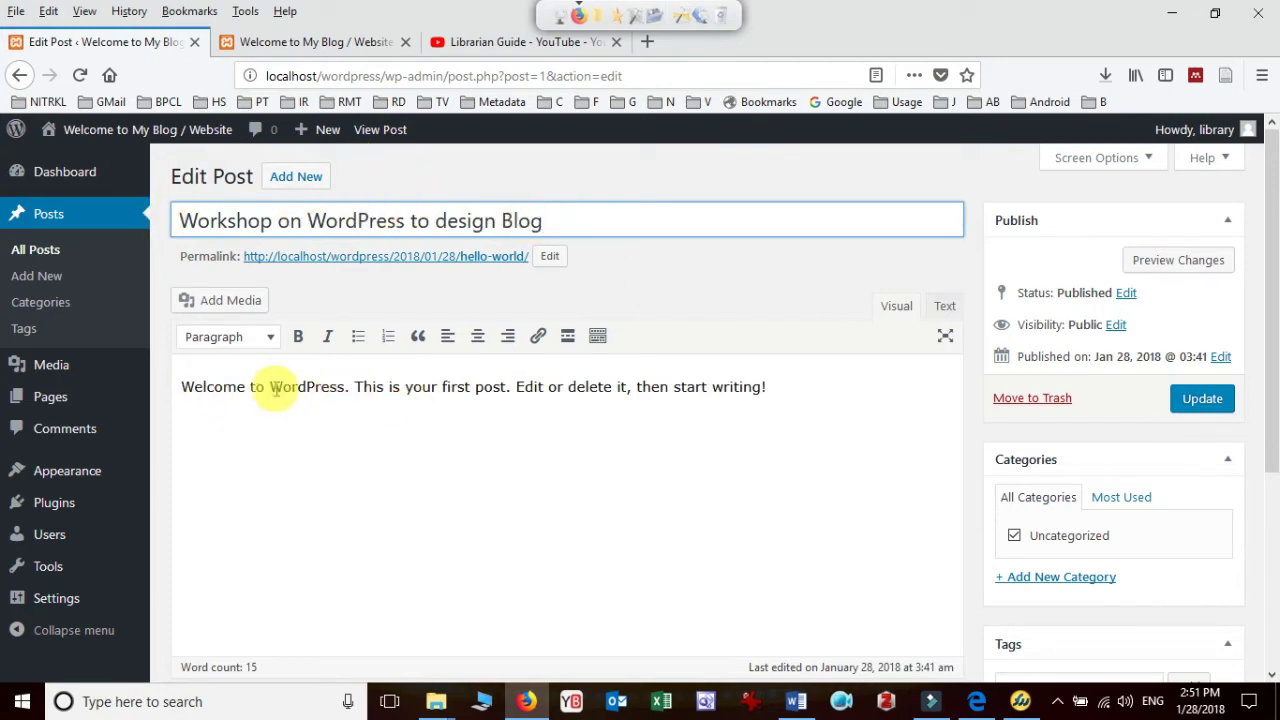
Step: Replace the default body with the 7th Virtual Workshop welcome, thanks and 'Librarian Guide' sign-off
{"action": "left_click_drag", "start_coordinate": [186, 388], "coordinate": [862, 386]}
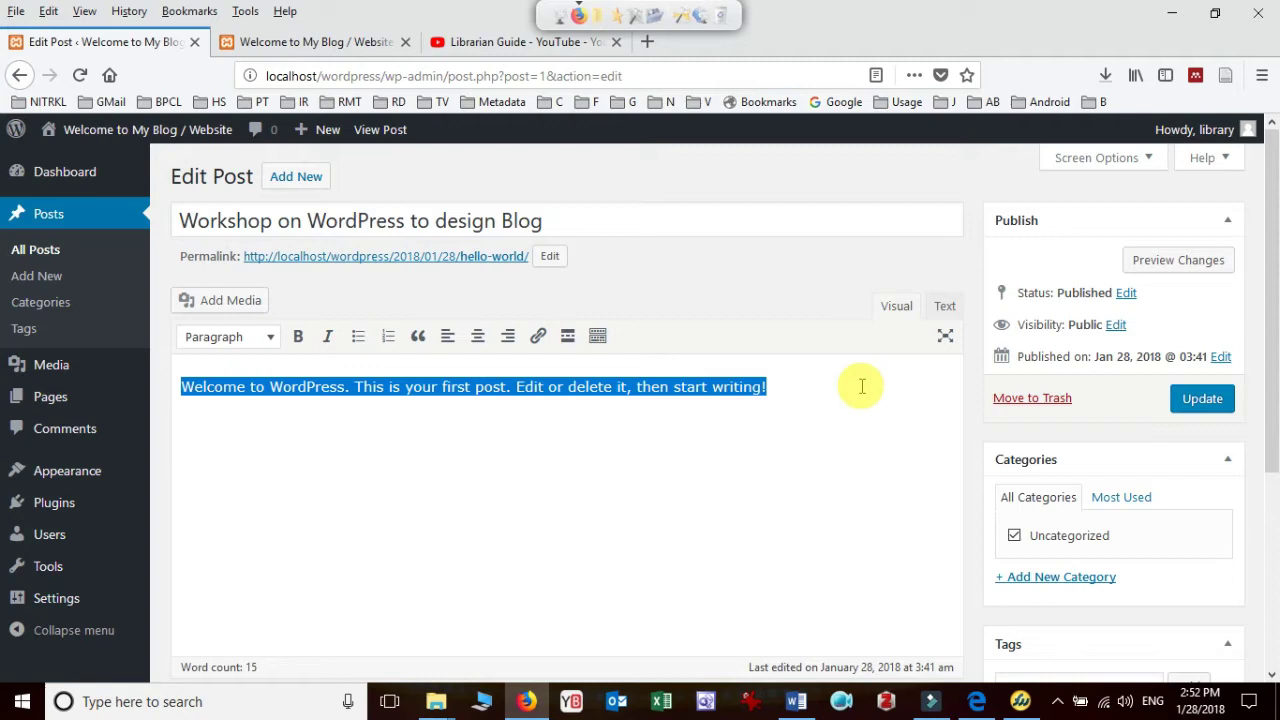
{"action": "type", "text": "Welcome to the this 7th"}
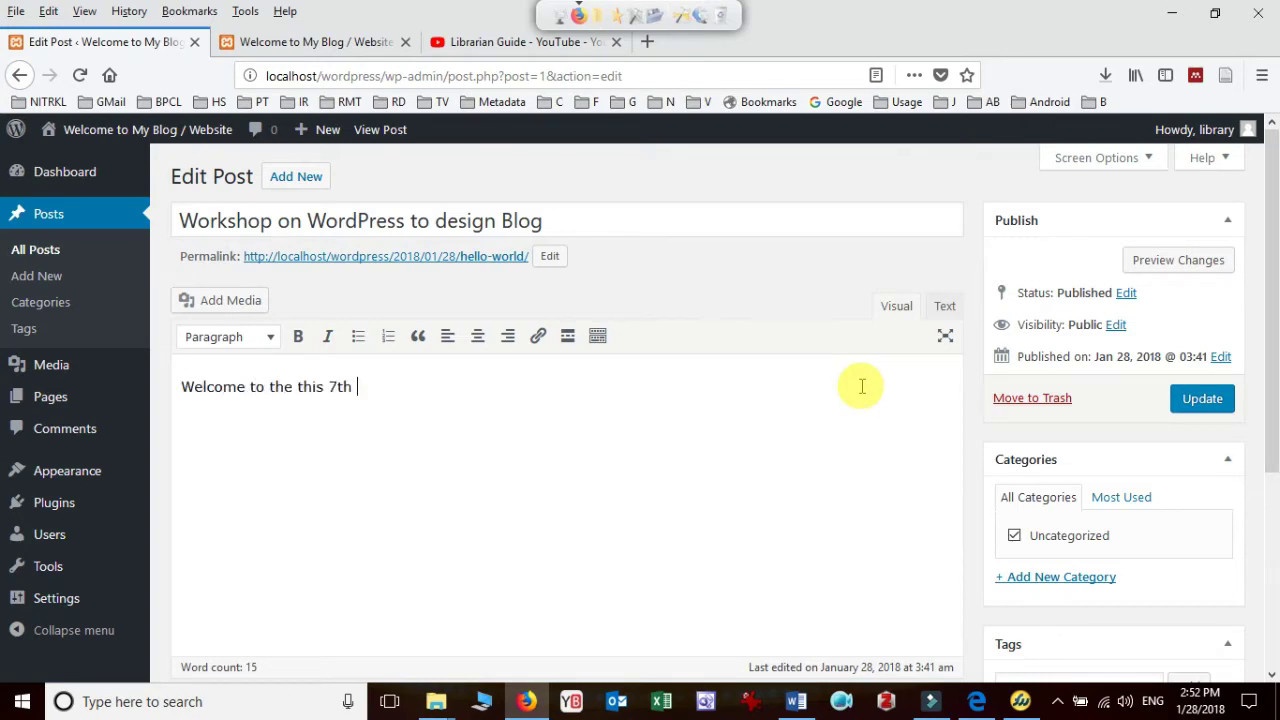
{"action": "type", "text": " Virtual Workshop on W"}
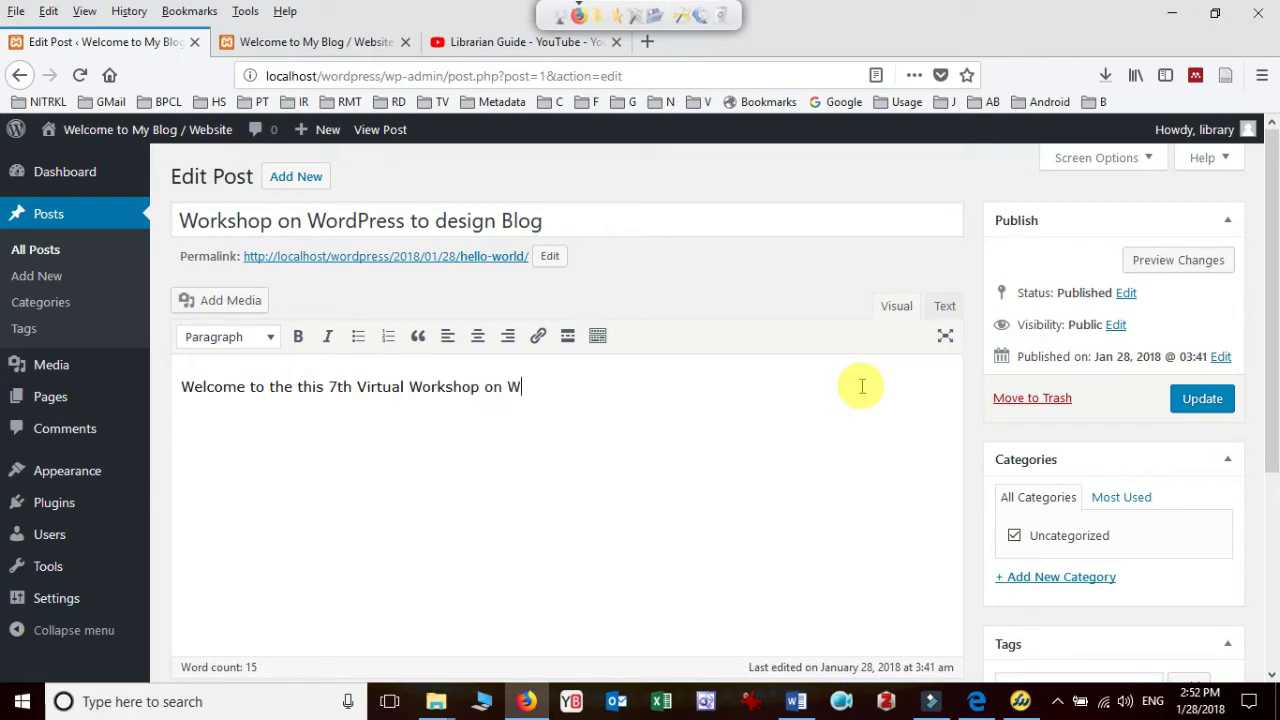
{"action": "type", "text": "ordPress !!!"}
{"action": "type", "text": "Thanks f"}
{"action": "type", "text": "or "}
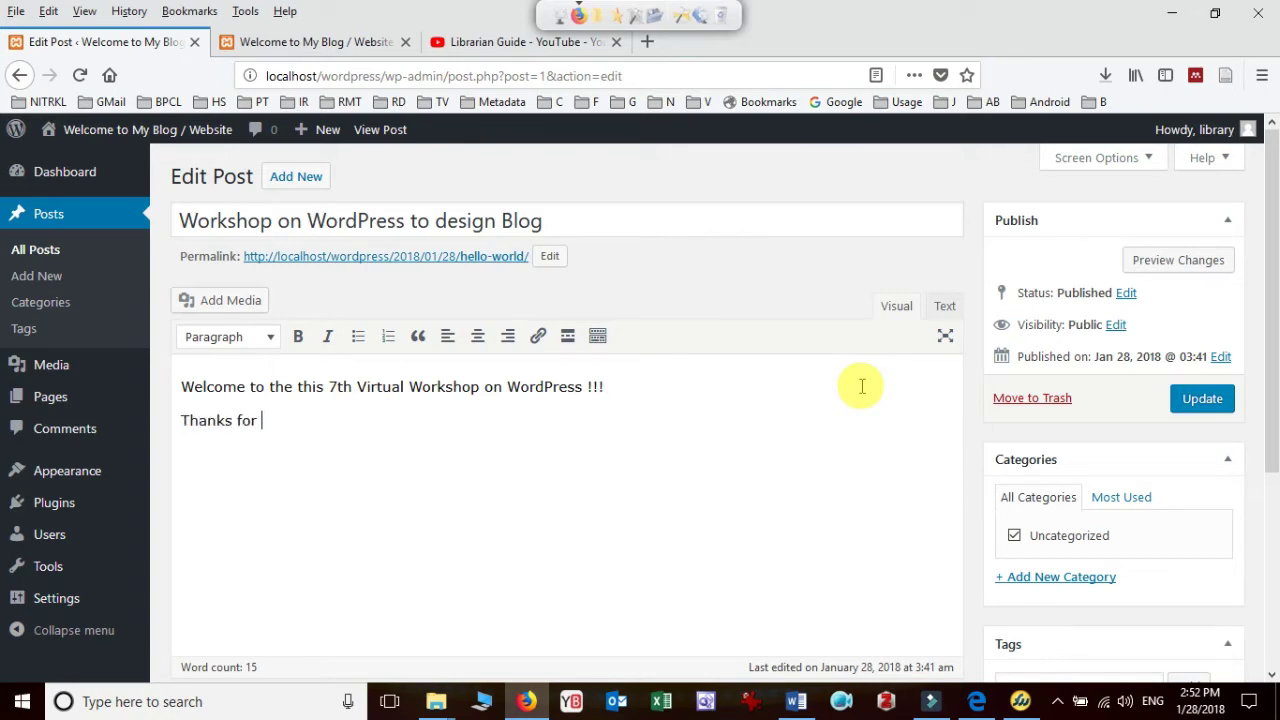
{"action": "type", "text": "participating in t"}
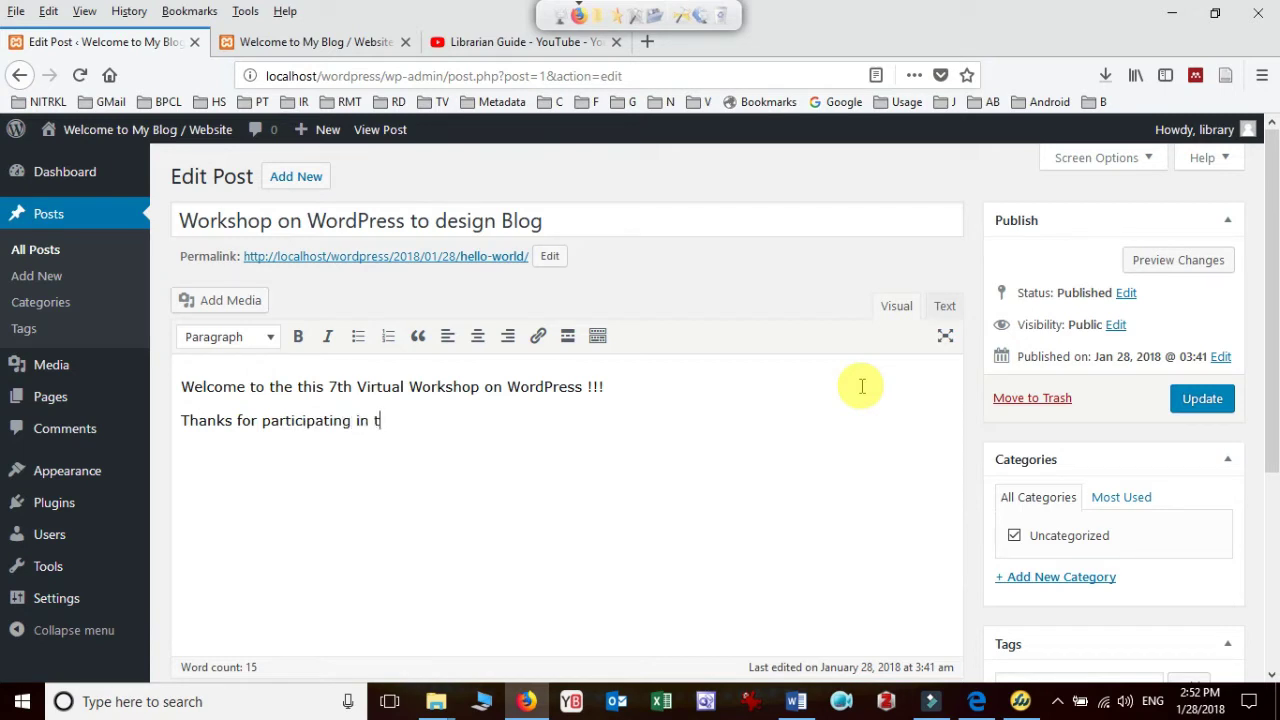
{"action": "type", "text": "his workshop. Hopeth"}
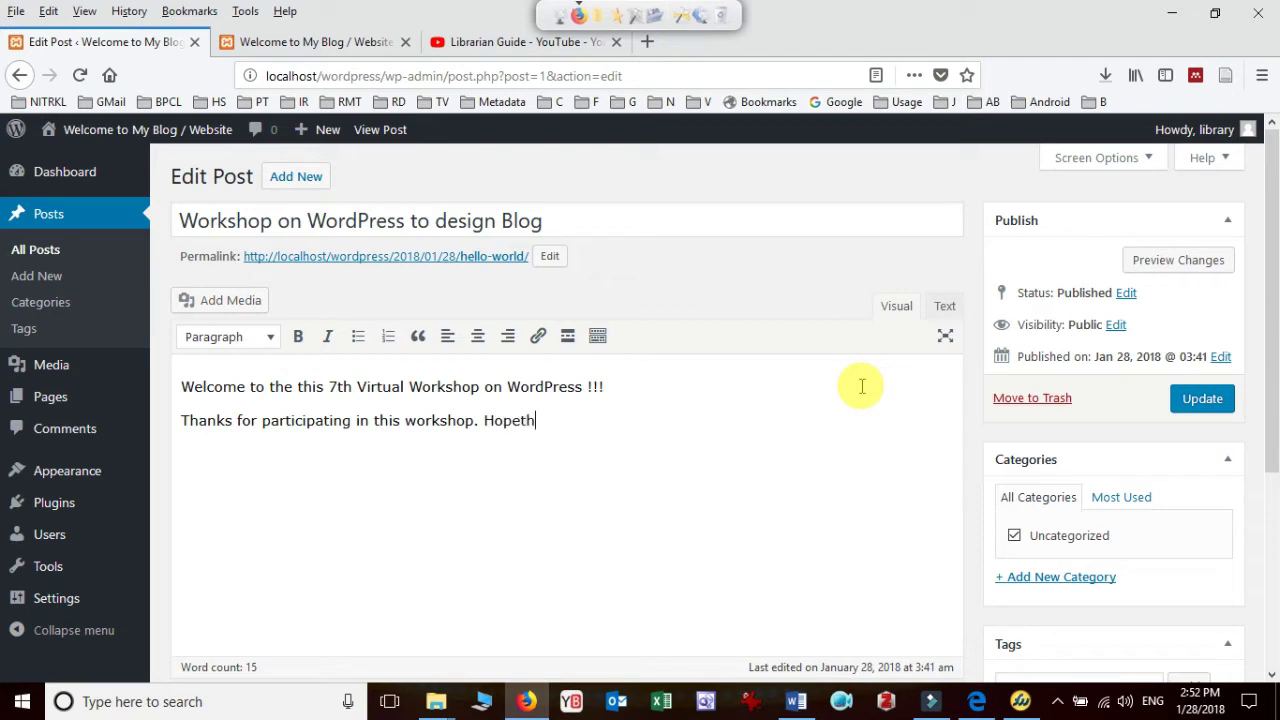
{"action": "key", "text": "BackSpace"}
{"action": "key", "text": "BackSpace"}
{"action": "type", "text": " the content provide"}
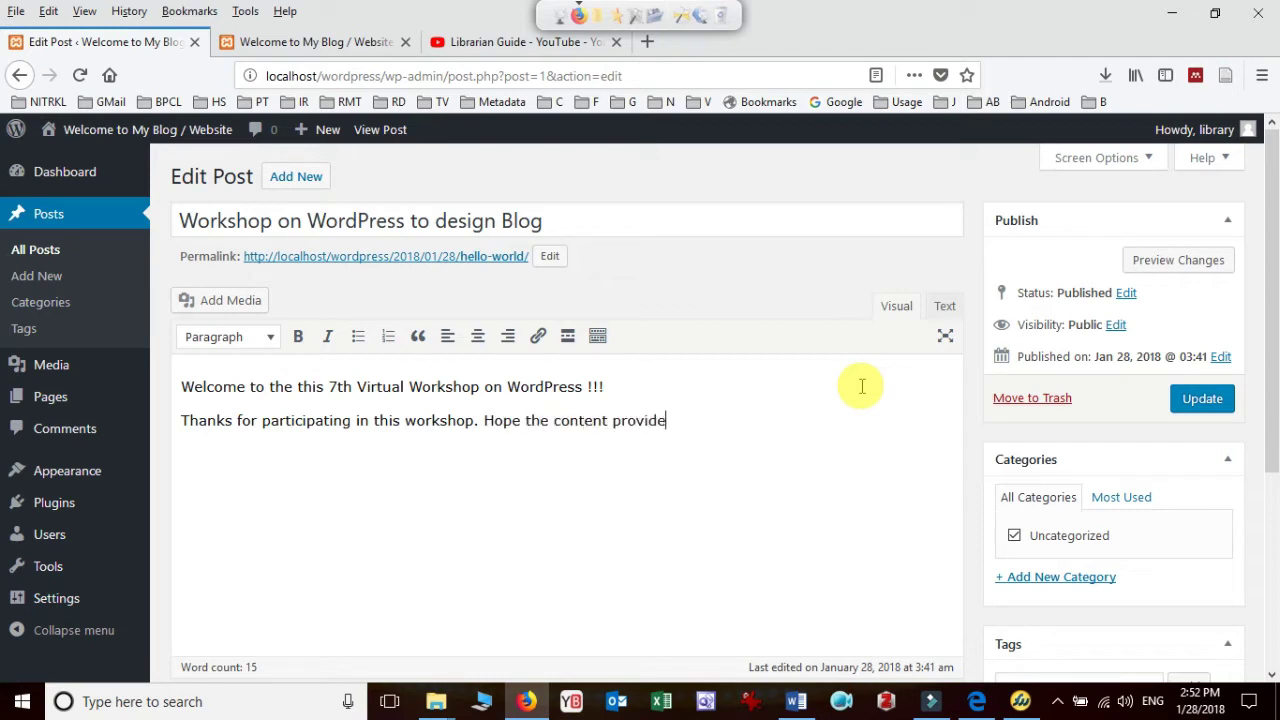
{"action": "type", "text": "d in this workshop is use"}
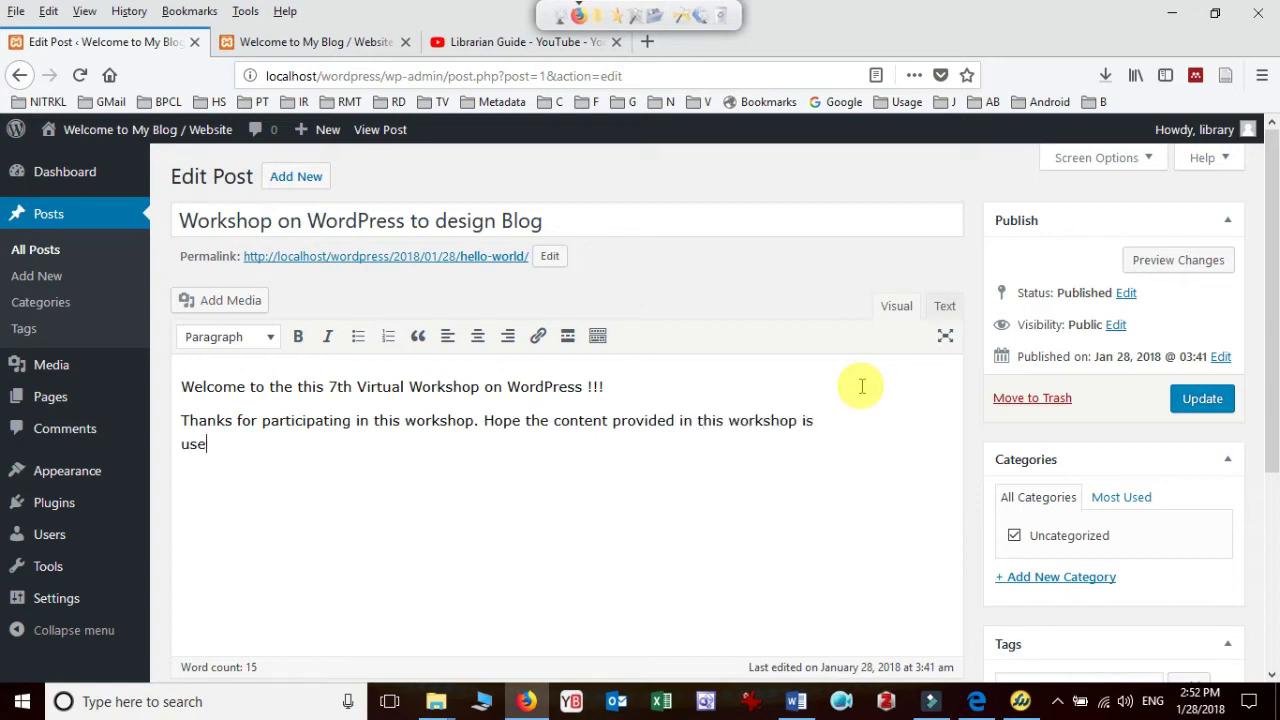
{"action": "type", "text": "ful t"}
{"action": "key", "text": "BackSpace"}
{"action": "type", "text": "for the purpose.  "}
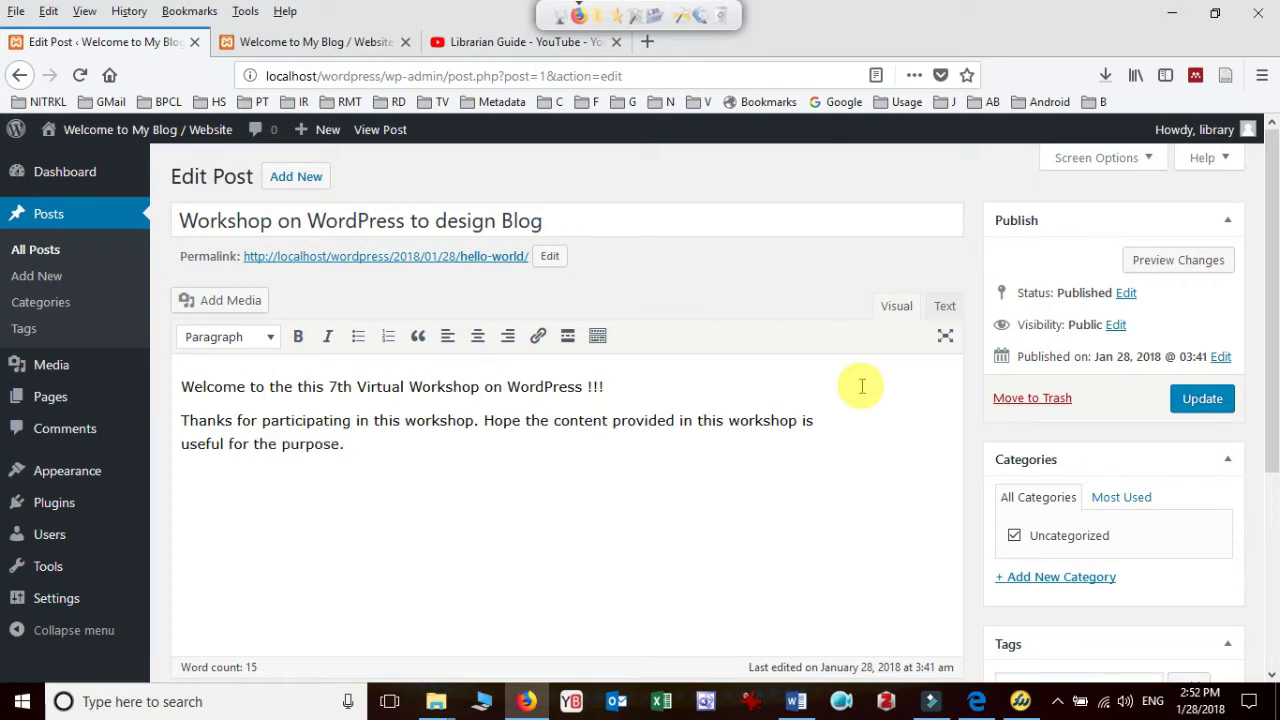
{"action": "type", "text": "Thanks again. "}
{"action": "type", "text": "Lib"}
{"action": "type", "text": "rarian Guide"}
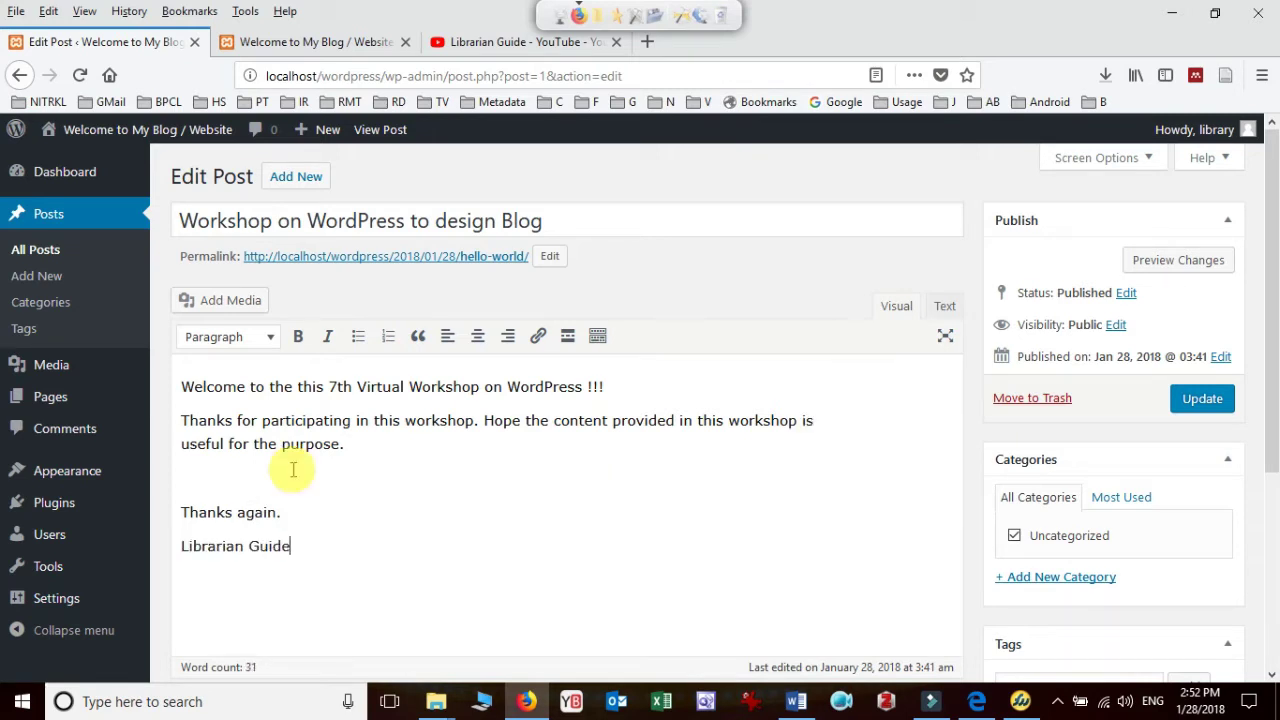
Step: Bold the 'Librarian Guide' signature and the welcome line, then update the post
{"action": "left_click_drag", "start_coordinate": [304, 548], "coordinate": [166, 535]}
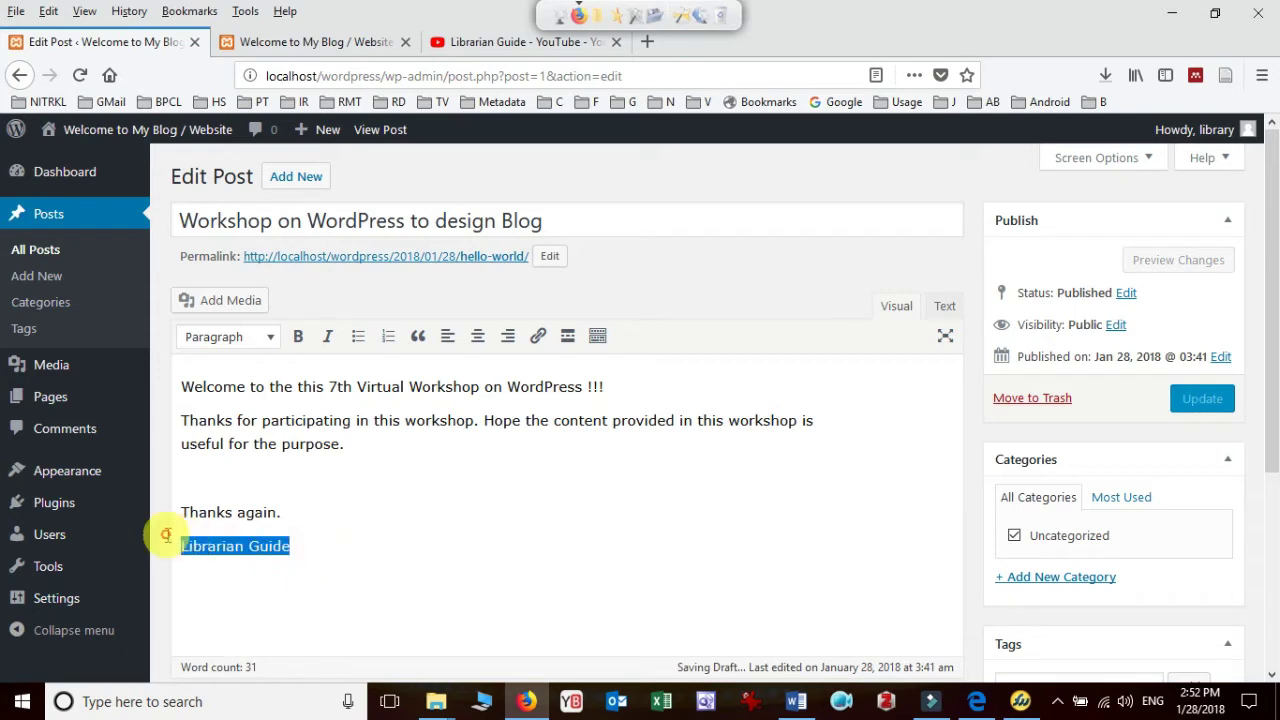
{"action": "left_click", "coordinate": [297, 336]}
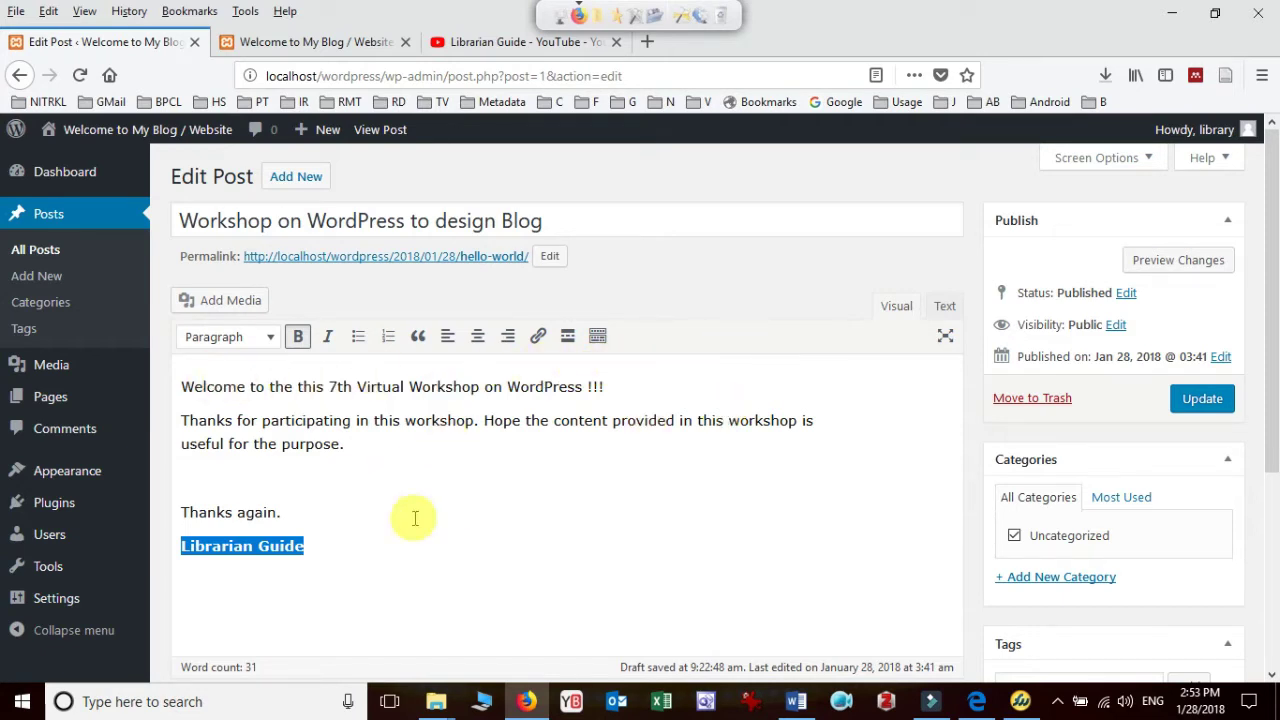
{"action": "left_click_drag", "start_coordinate": [181, 386], "coordinate": [663, 383]}
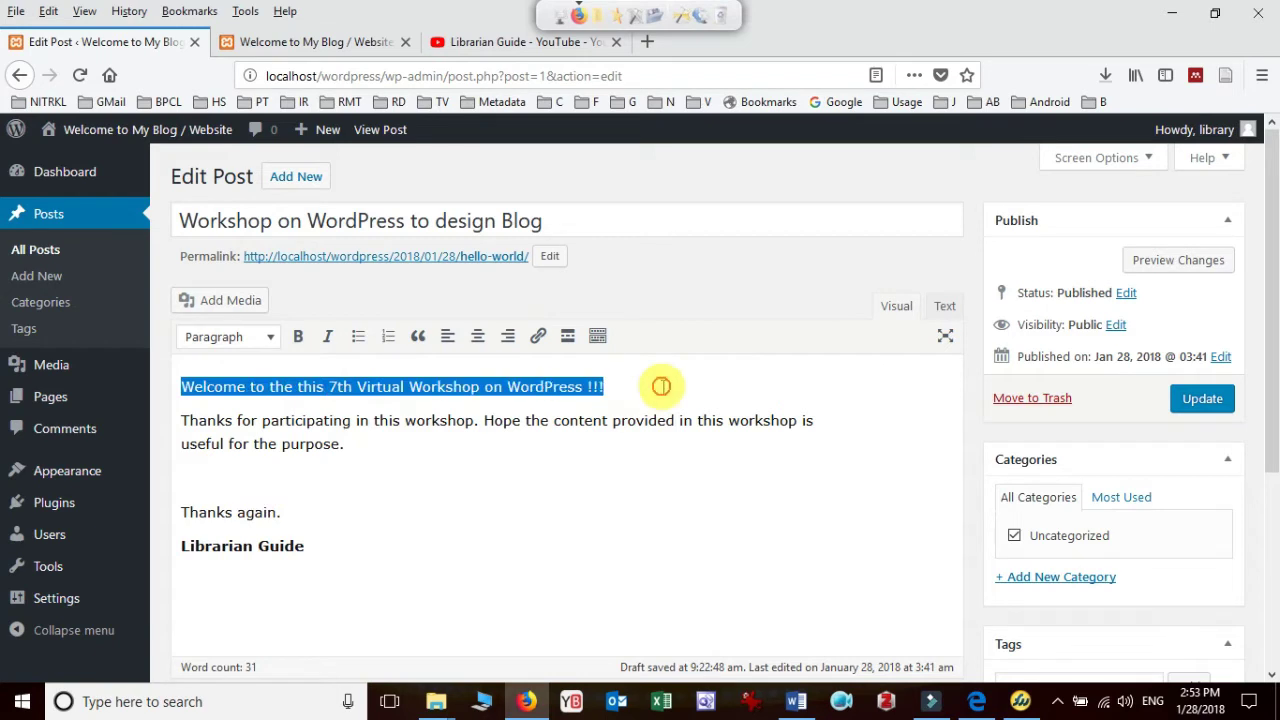
{"action": "left_click", "coordinate": [297, 336]}
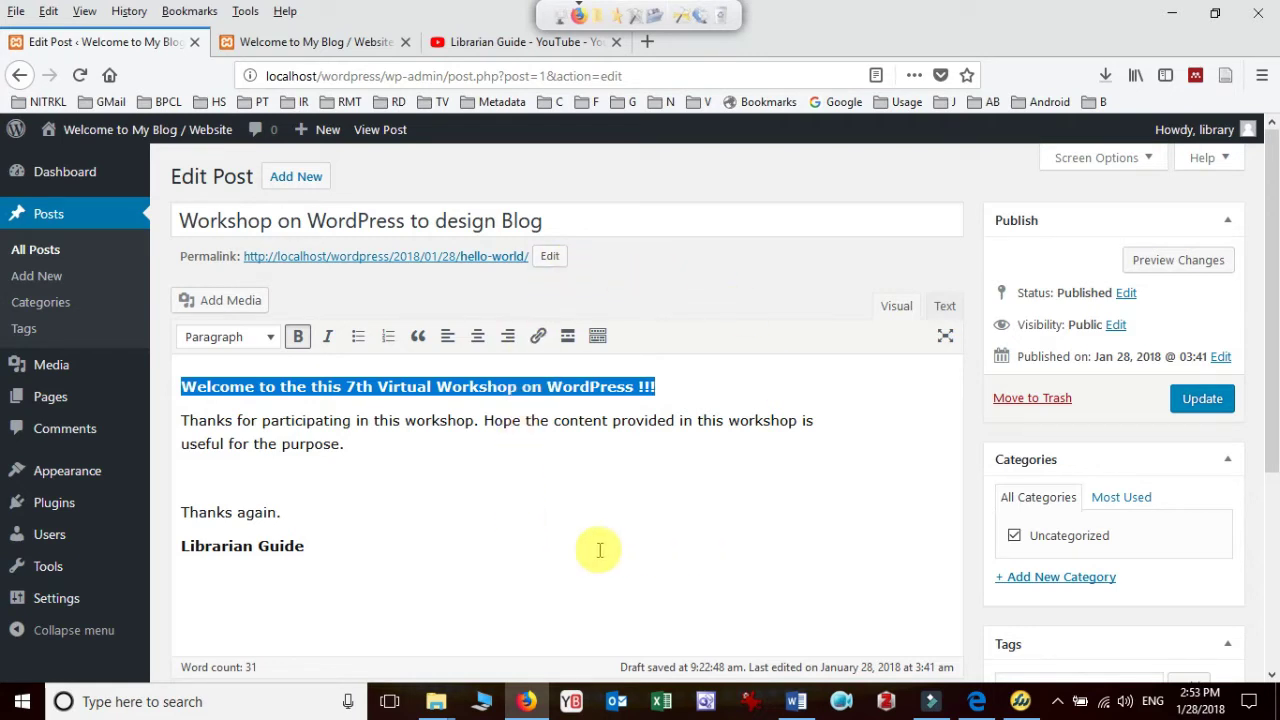
{"action": "left_click", "coordinate": [1208, 410]}
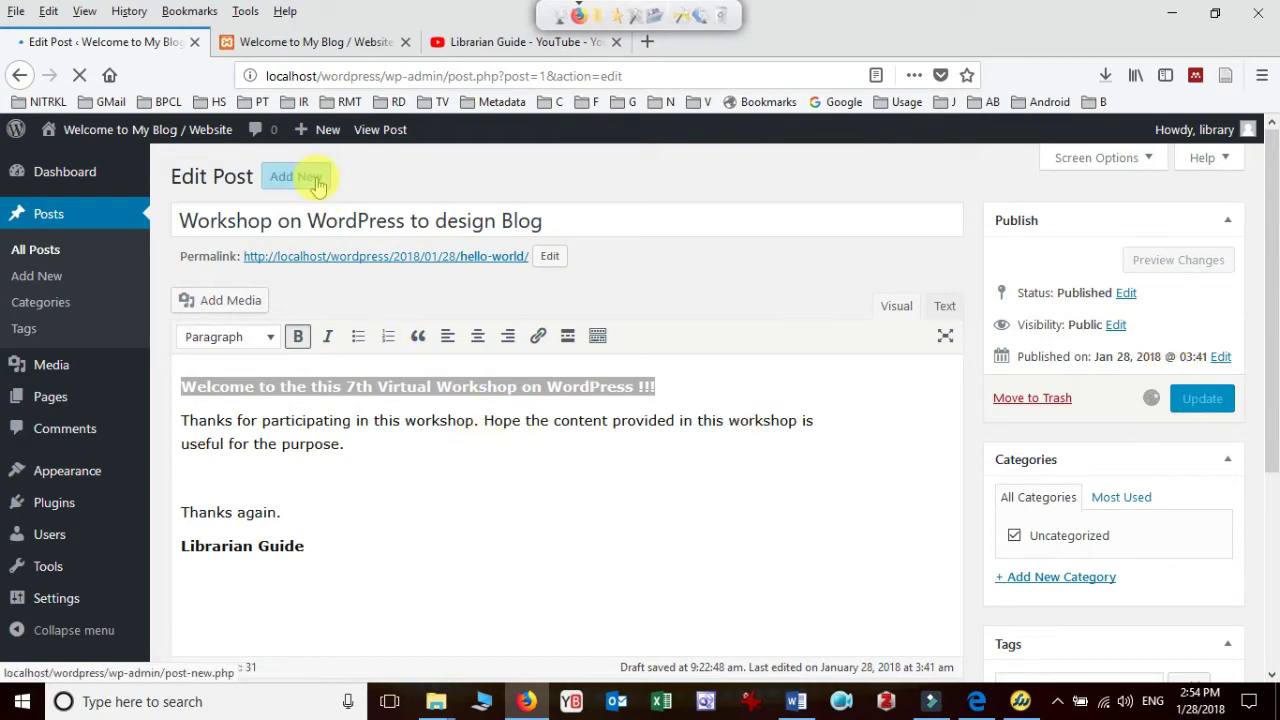
Step: Reload the live blog to check the retitled workshop post, then return to its editor
{"action": "left_click", "coordinate": [320, 40]}
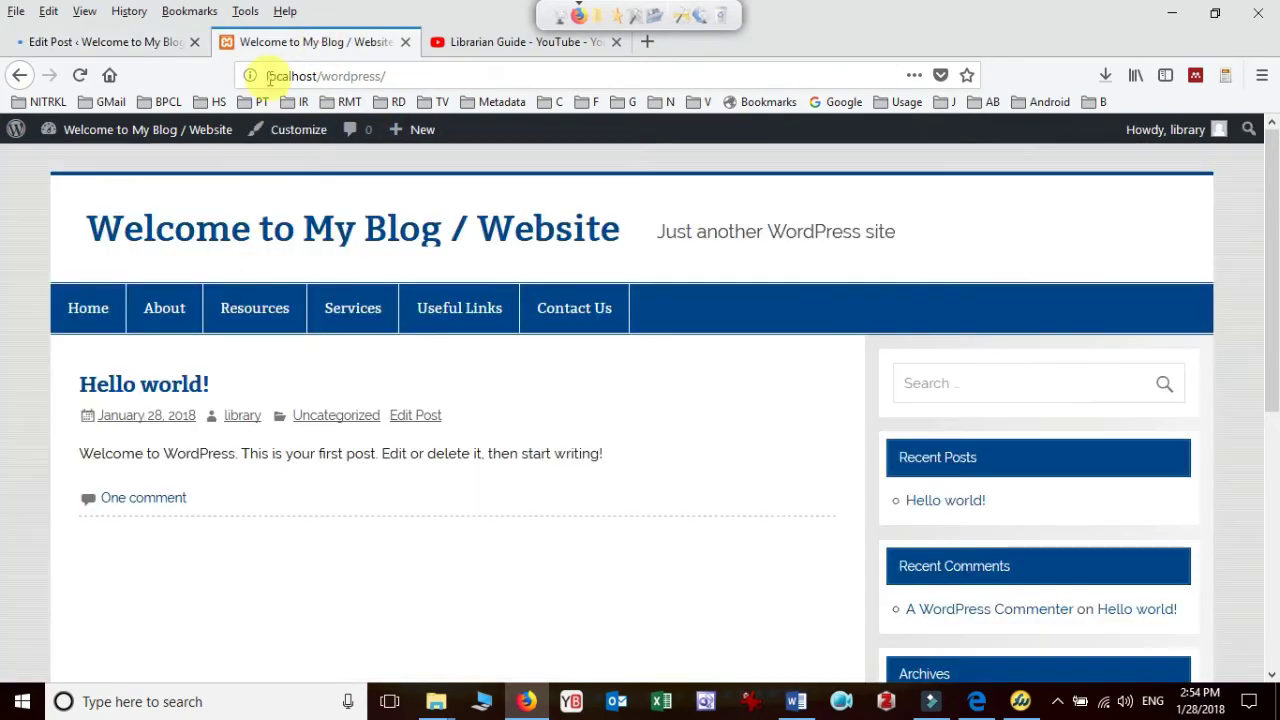
{"action": "left_click", "coordinate": [347, 237]}
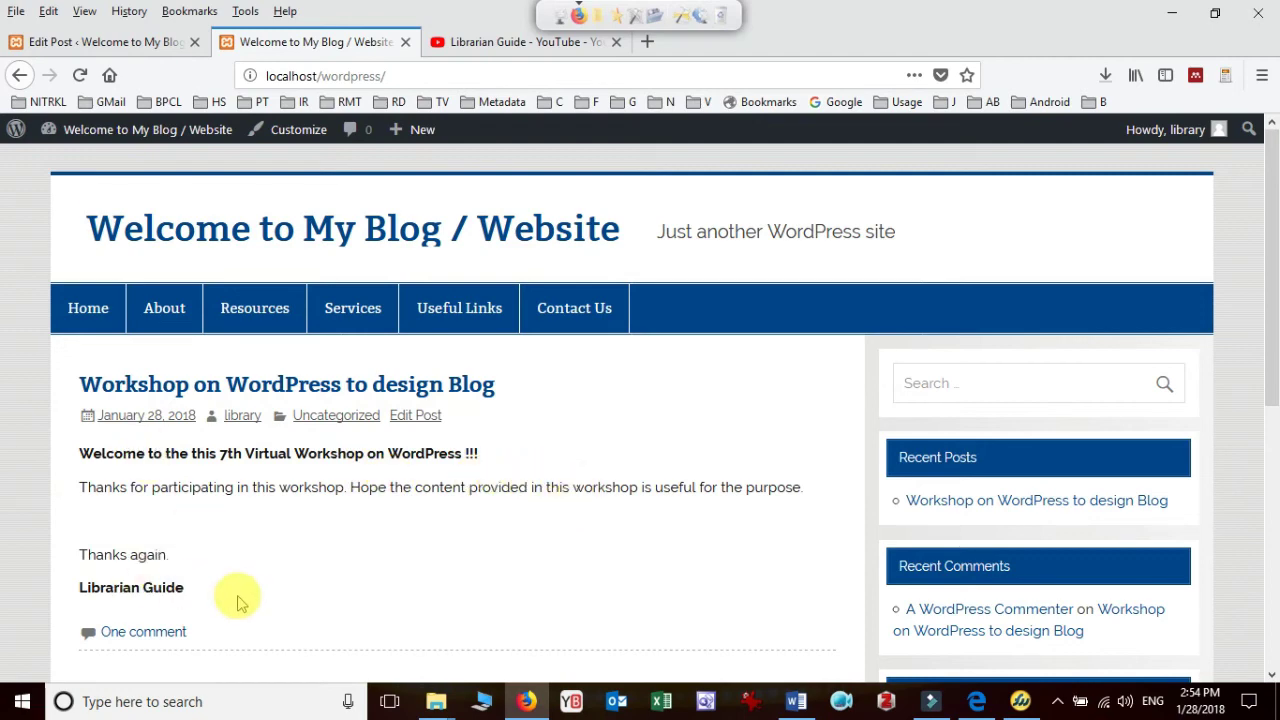
{"action": "scroll", "coordinate": [238, 602], "scroll_direction": "down", "scroll_amount": 5}
{"action": "scroll", "coordinate": [428, 533], "scroll_direction": "up", "scroll_amount": 5}
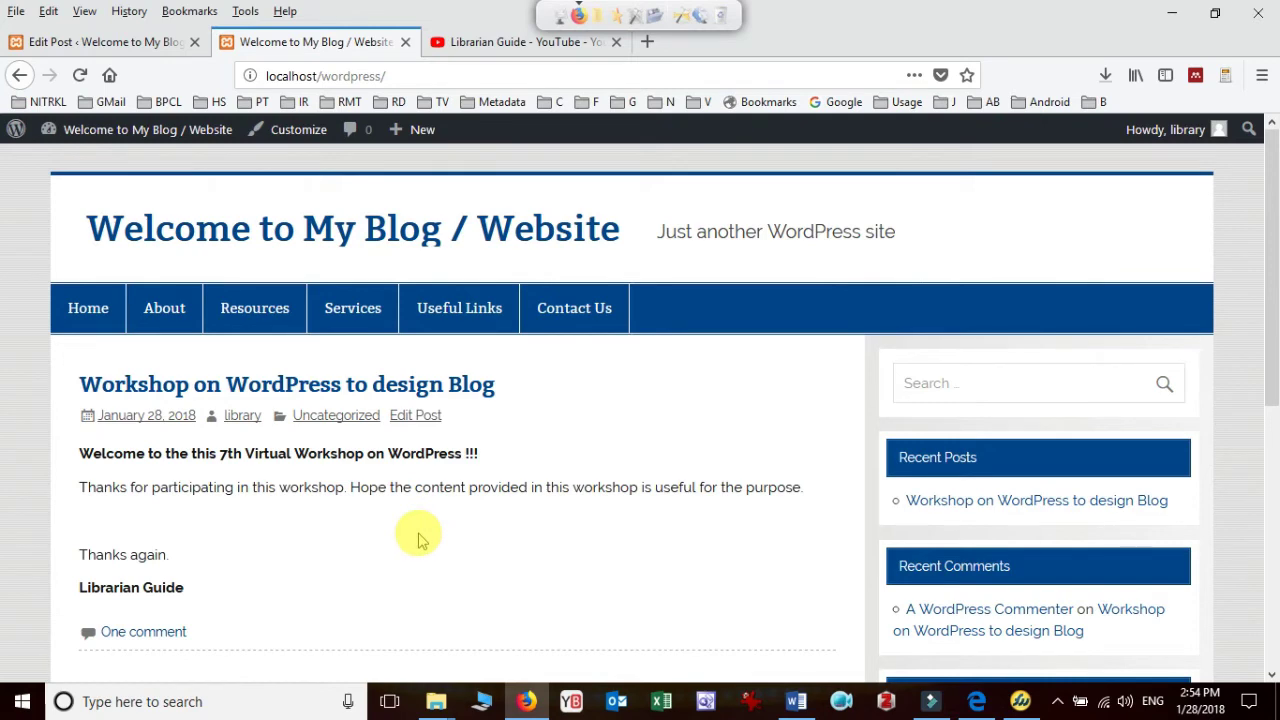
{"action": "left_click", "coordinate": [135, 45]}
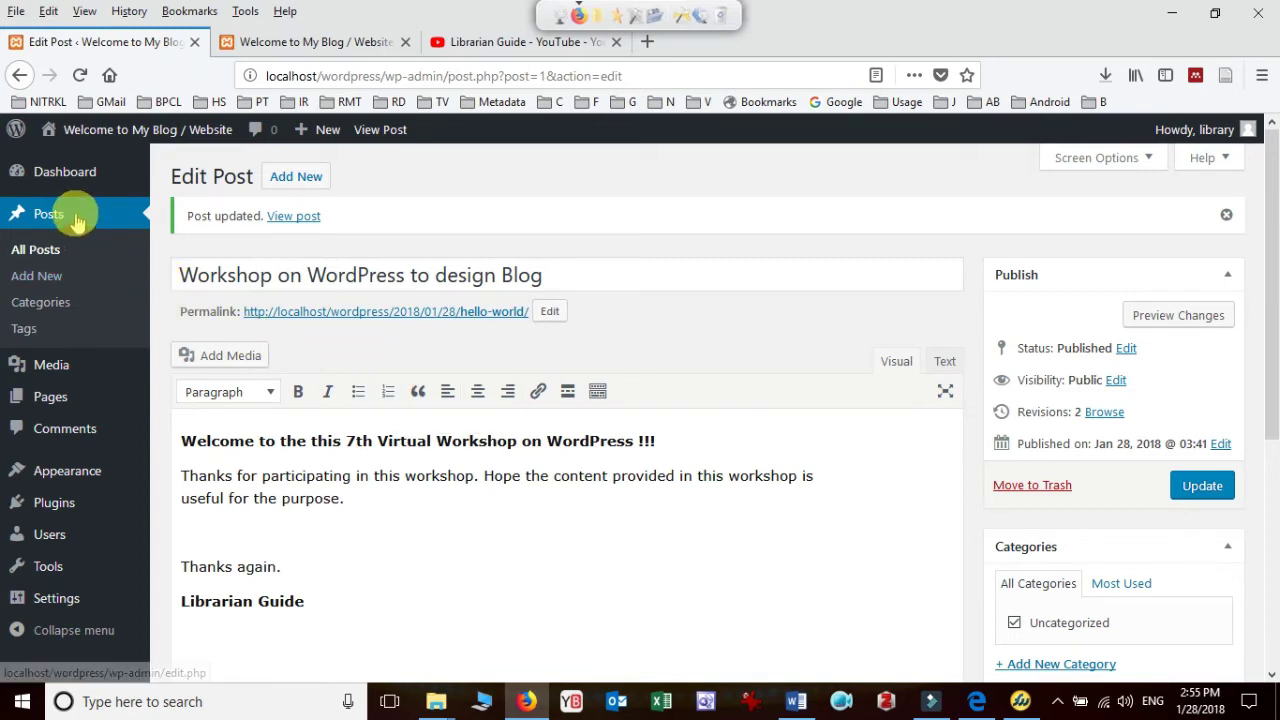
Step: Add a new post titled 'Workshop Videos on YouTube' and place the cursor in its body
{"action": "left_click", "coordinate": [297, 176]}
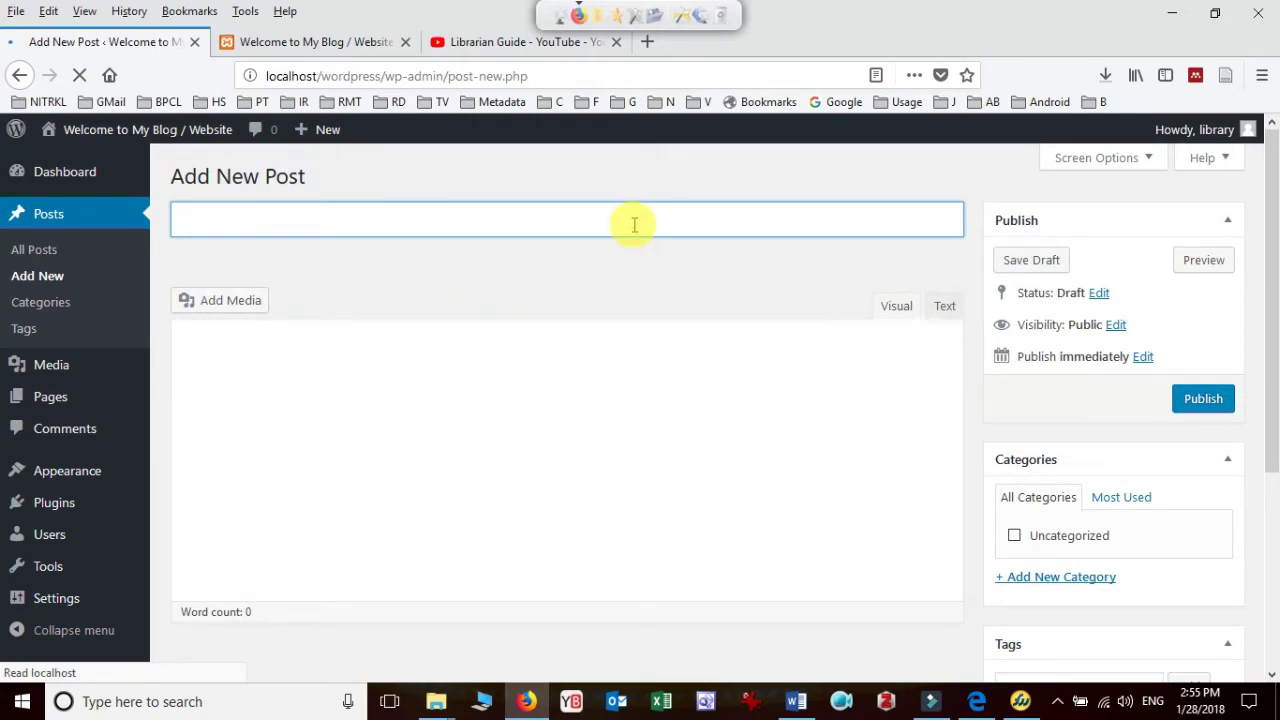
{"action": "type", "text": "Wor"}
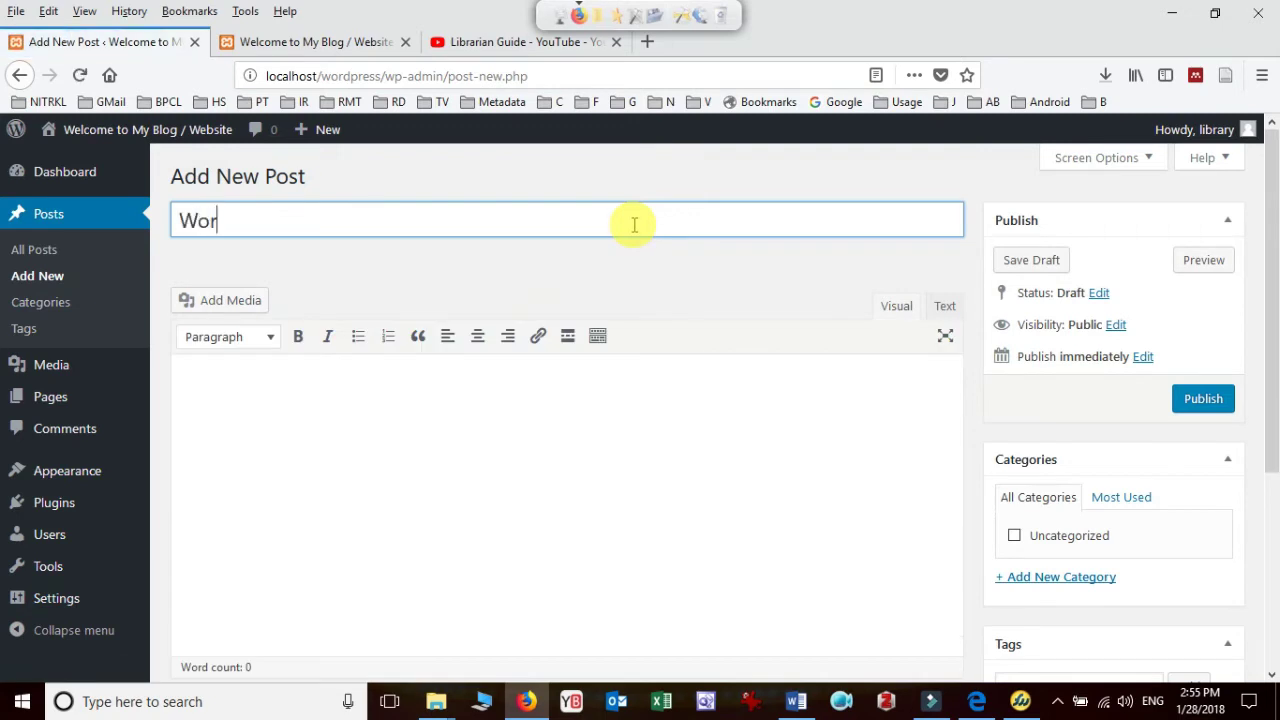
{"action": "type", "text": "kshop Vid"}
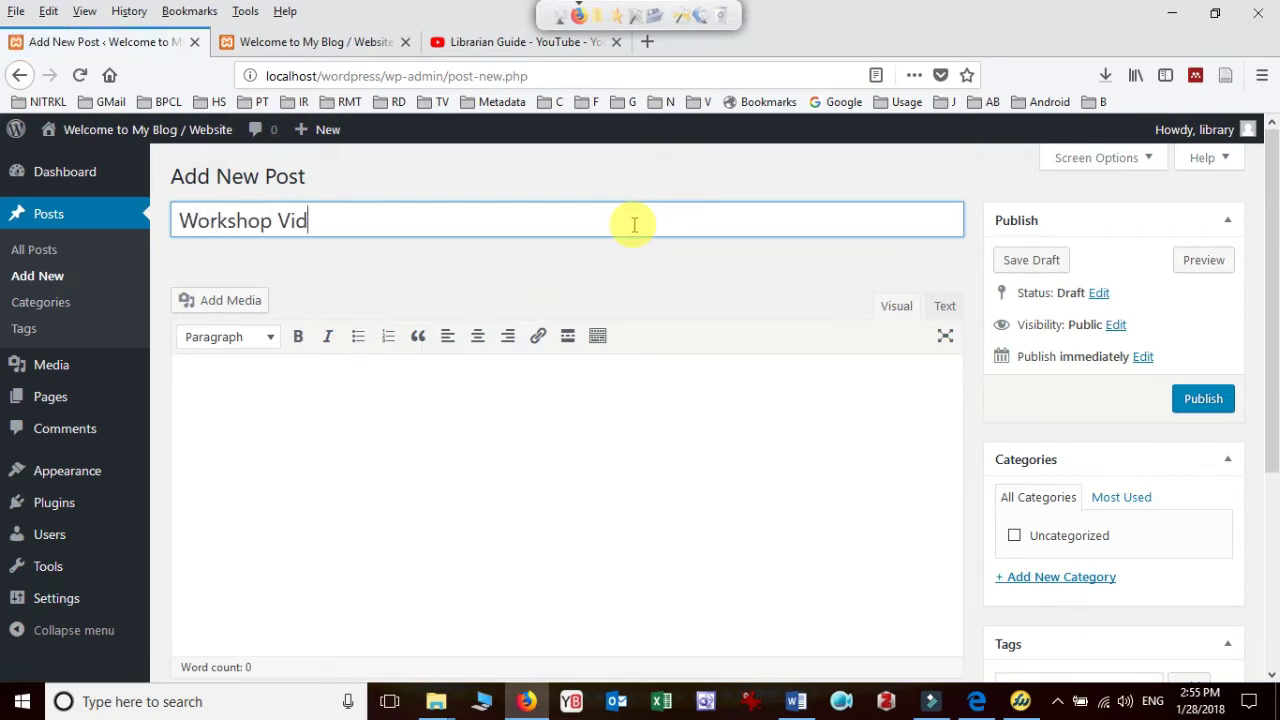
{"action": "type", "text": "eos o"}
{"action": "type", "text": "L"}
{"action": "type", "text": "You"}
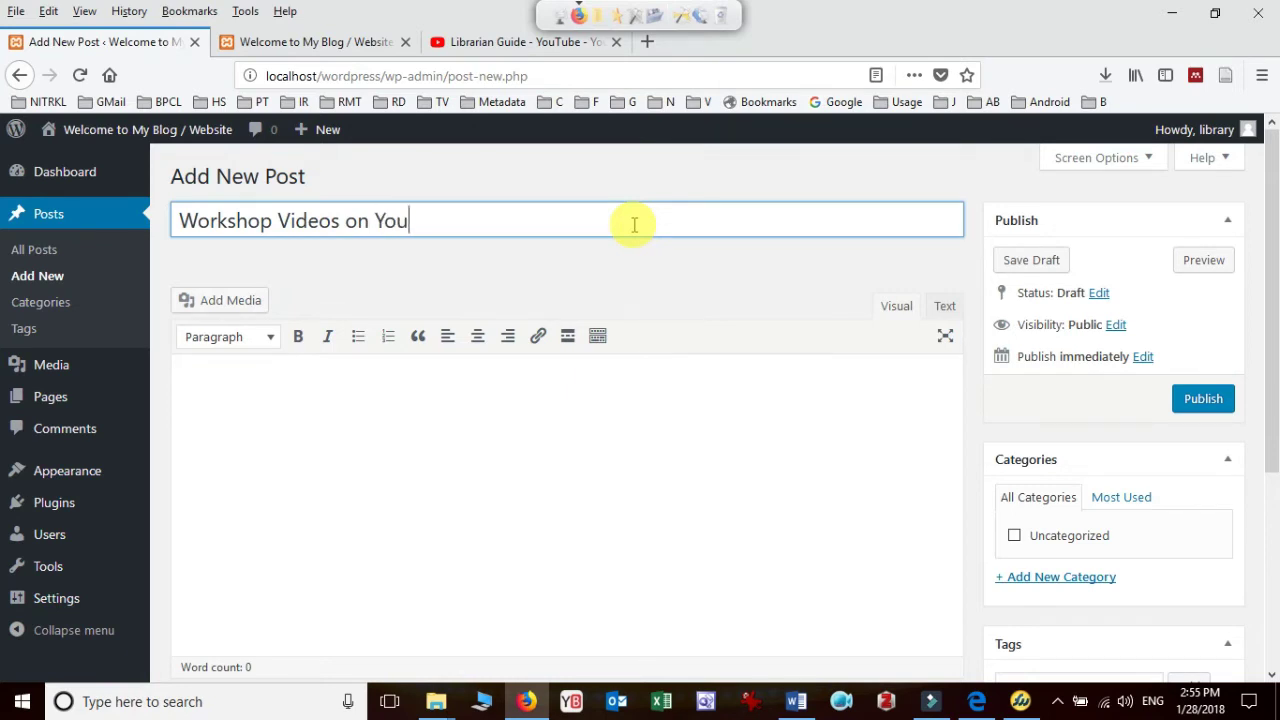
{"action": "type", "text": "Tube"}
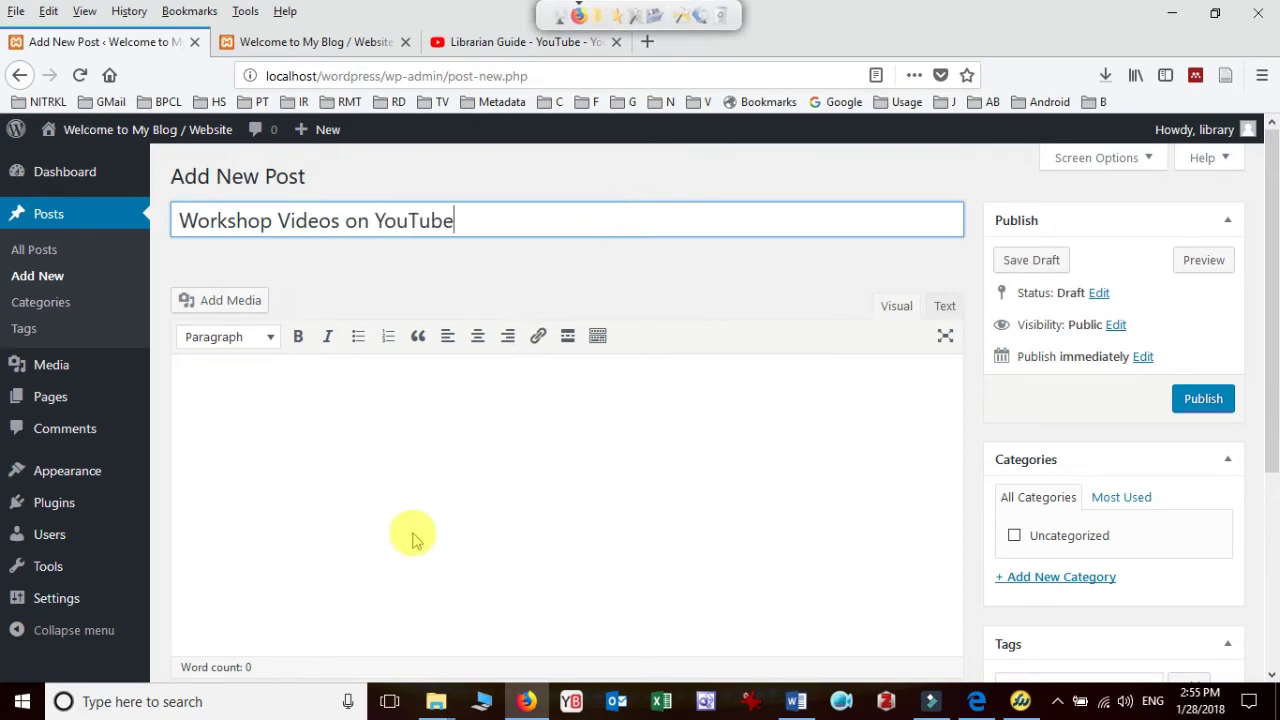
{"action": "left_click", "coordinate": [418, 474]}
Step: Write 'Hello Friends, The workshop videos will be available on Librarian Guide at YouTube.'
{"action": "type", "text": "Hel"}
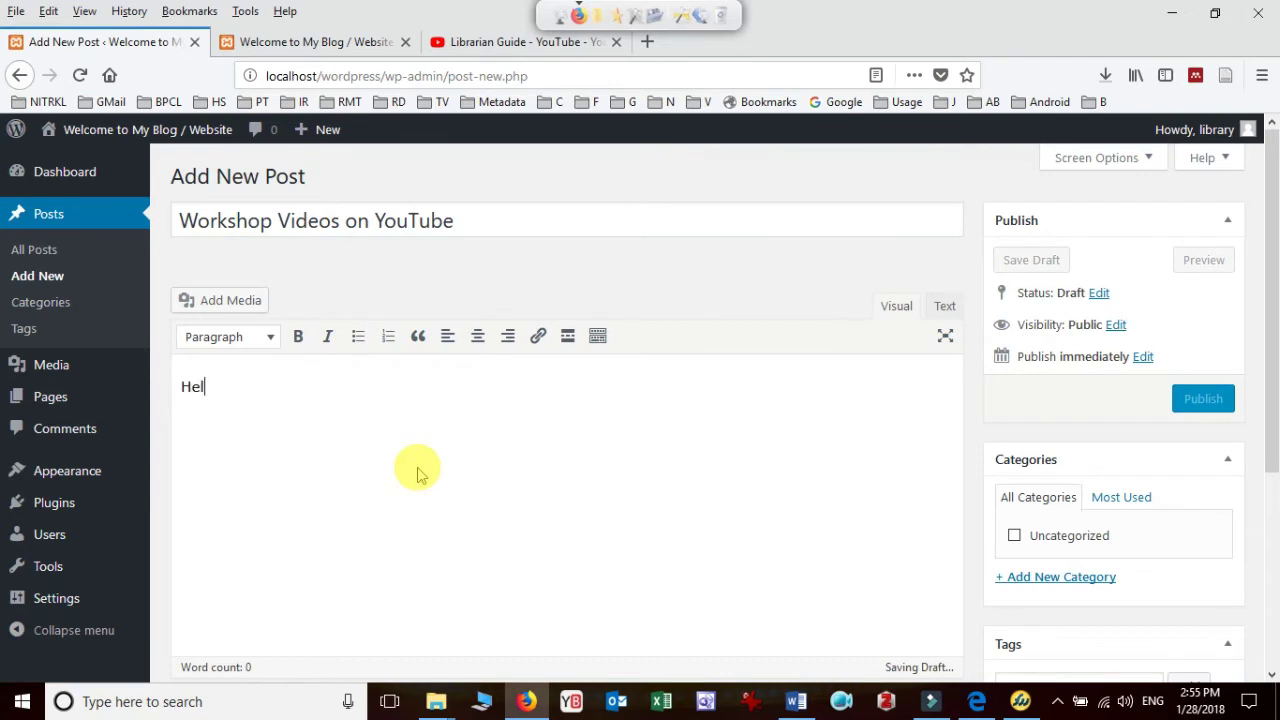
{"action": "type", "text": "lo Frends"}
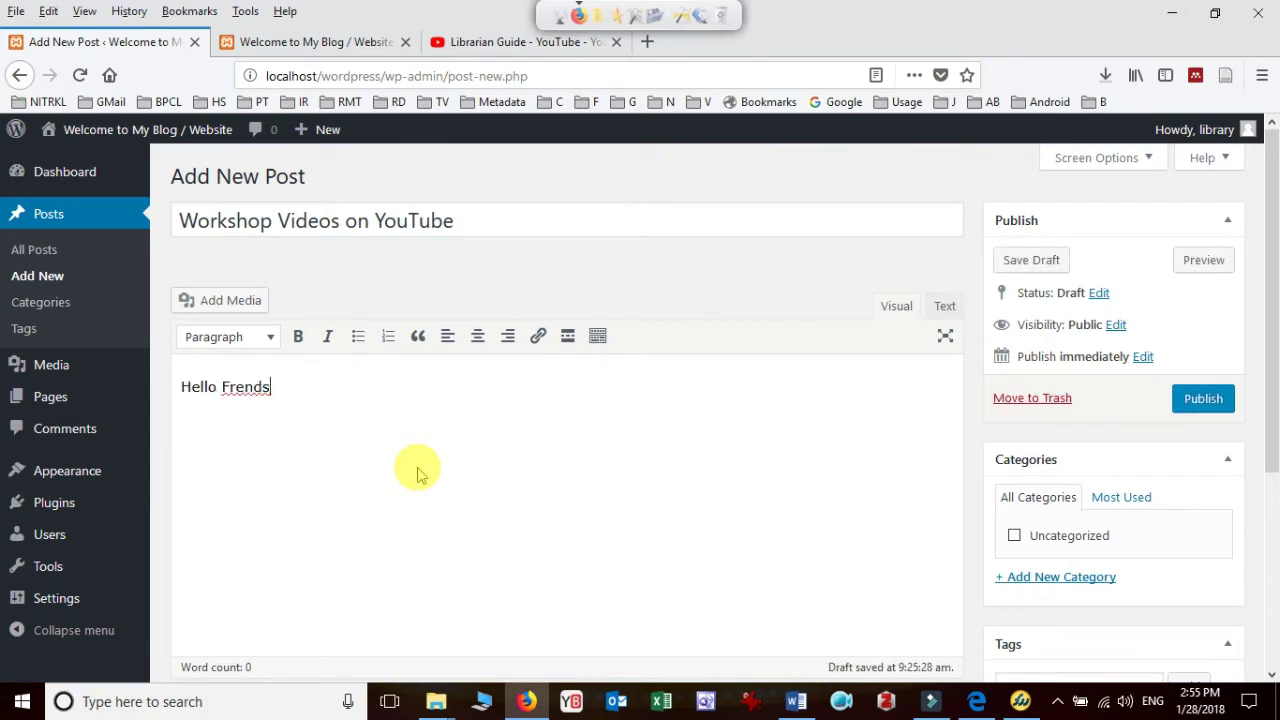
{"action": "key", "text": "BackSpace"}
{"action": "key", "text": "BackSpace"}
{"action": "key", "text": "BackSpace"}
{"action": "key", "text": "BackSpace"}
{"action": "type", "text": "iends,"}
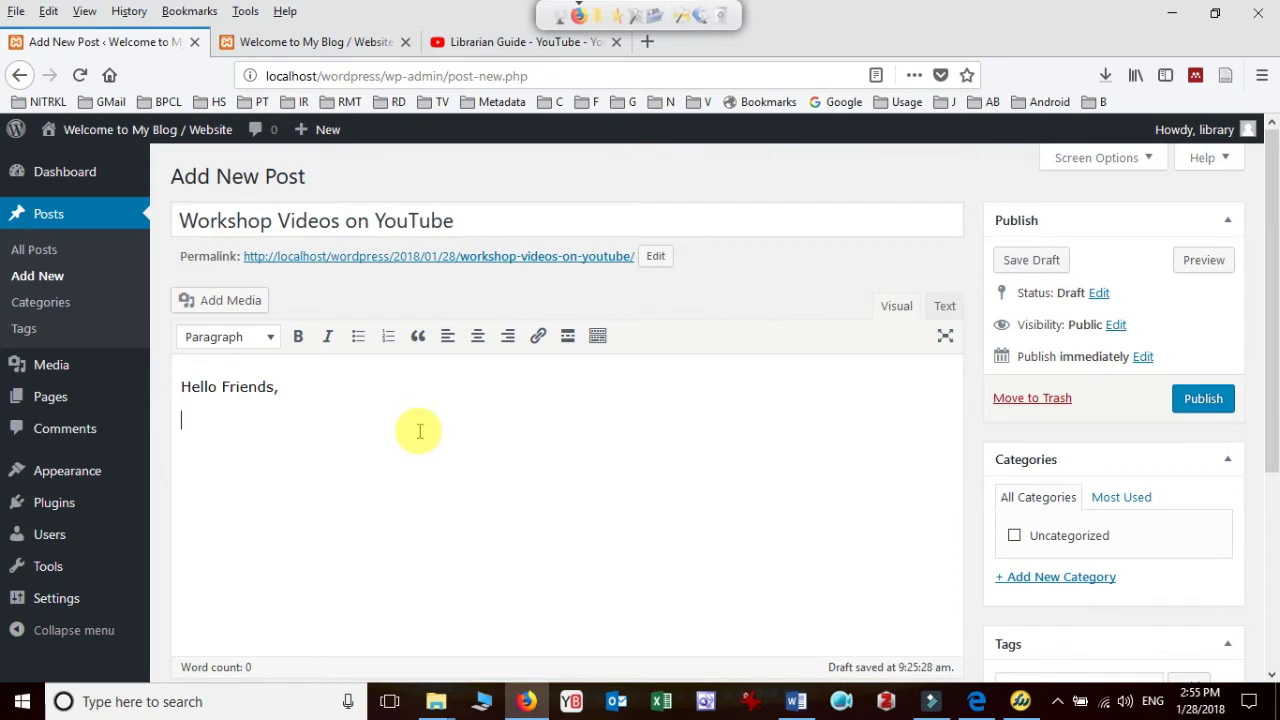
{"action": "type", "text": "The workshop "}
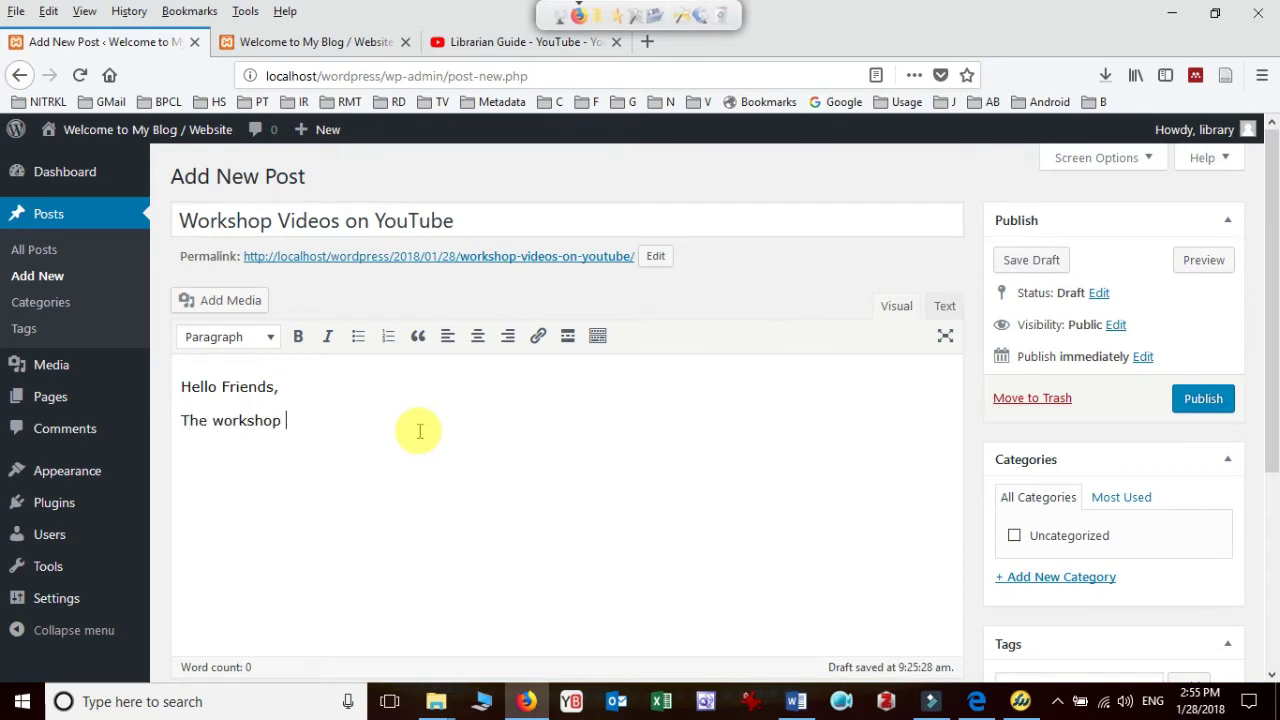
{"action": "type", "text": "videos"}
{"action": "type", "text": " o"}
{"action": "type", "text": "will be available"}
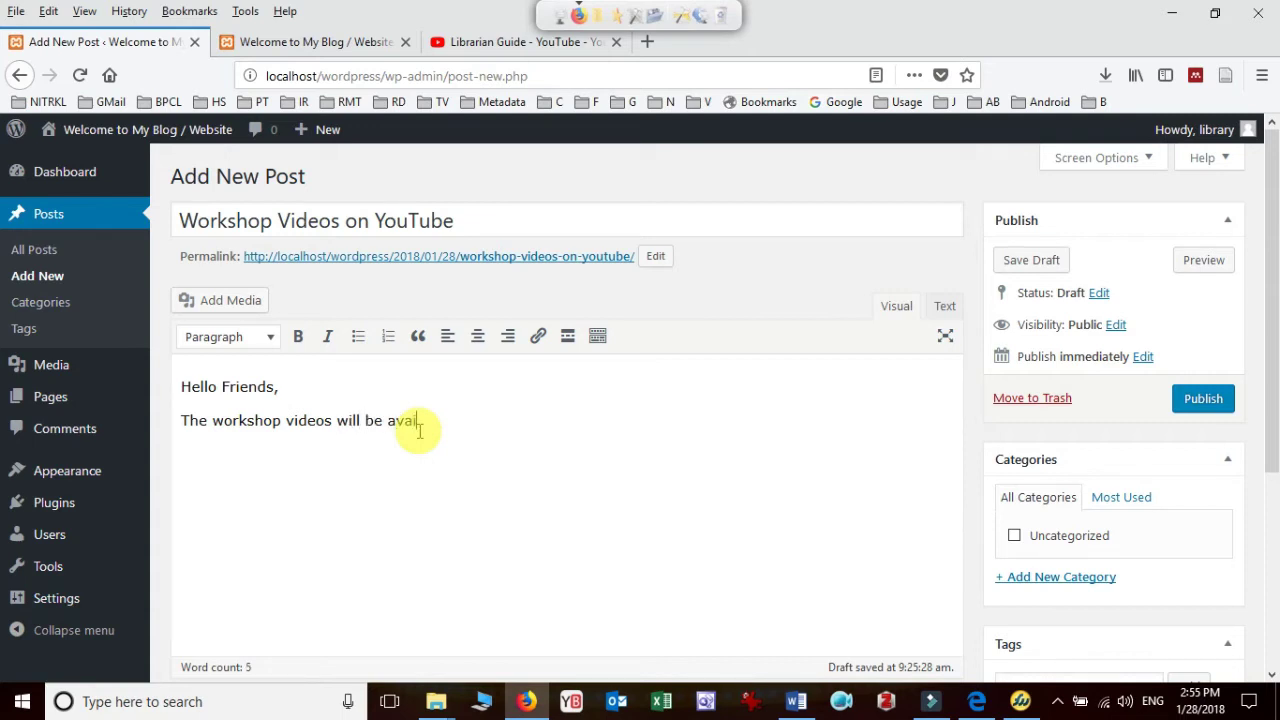
{"action": "type", "text": " on Librarian Guide at Y"}
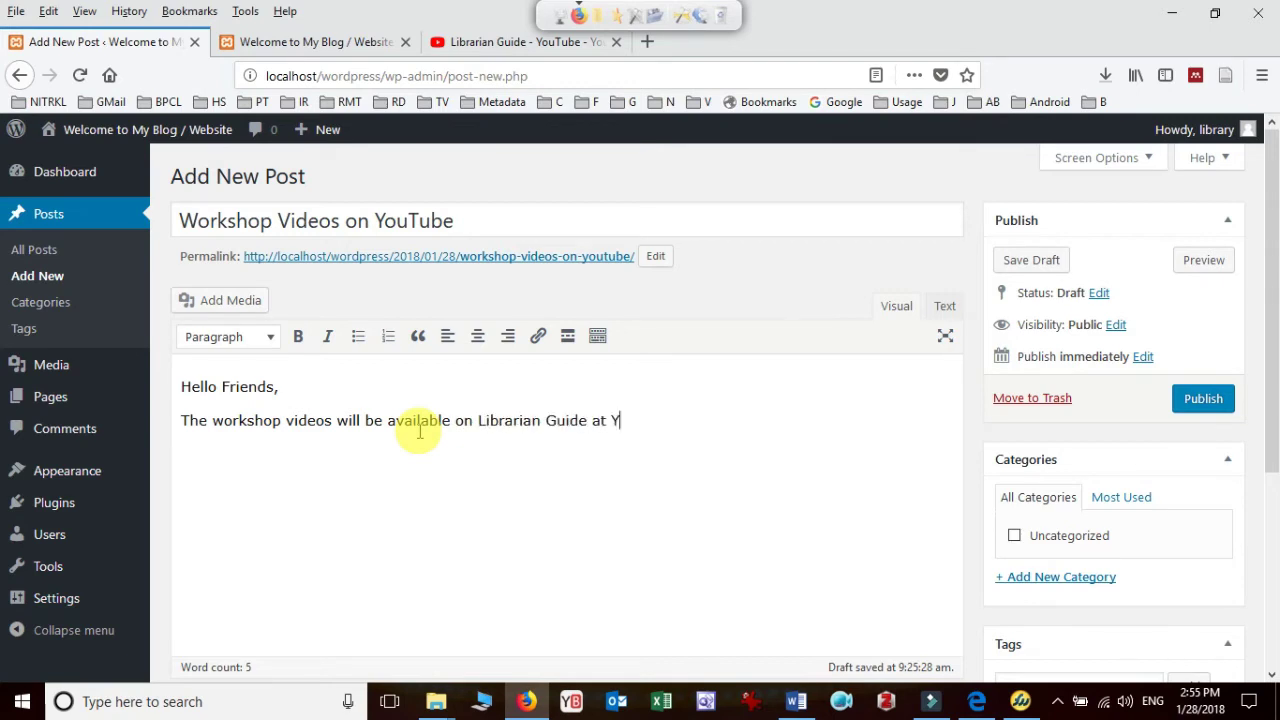
{"action": "type", "text": "ouTube."}
{"action": "key", "text": "Return"}
Step: Add a paragraph about watching and downloading the videos offline, then a 'Thanks' line
{"action": "type", "text": "Anyone an d"}
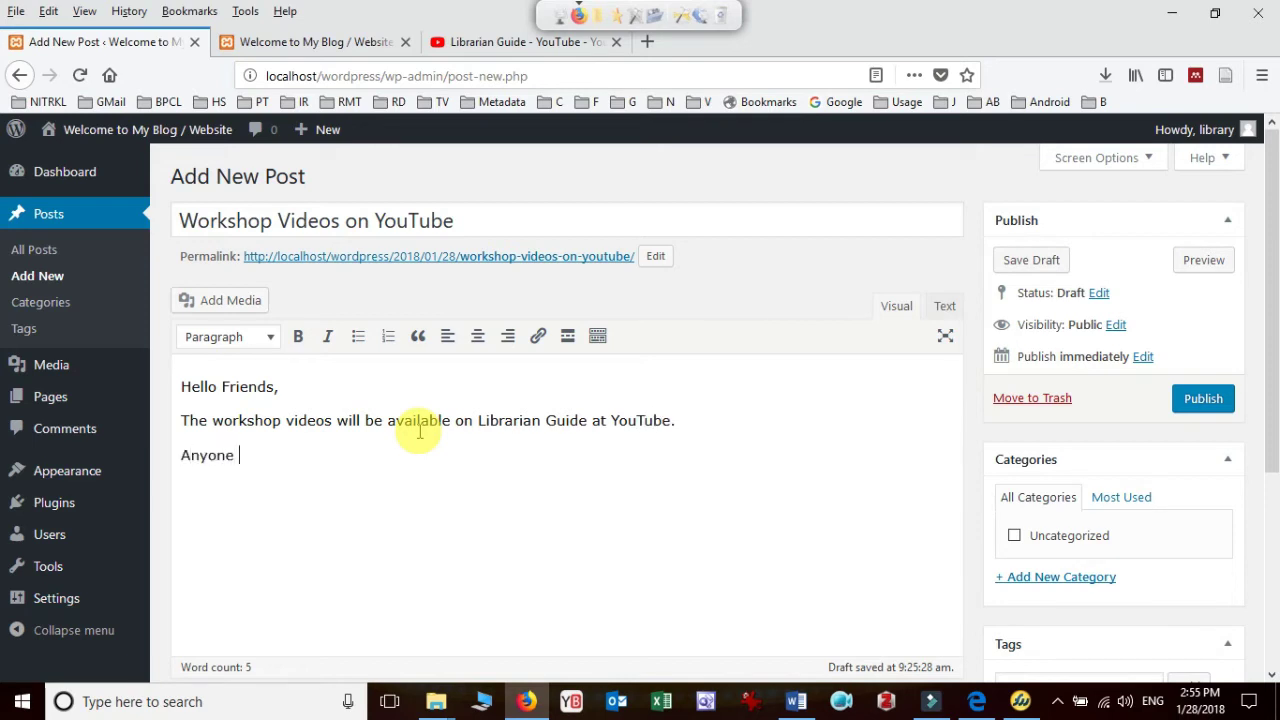
{"action": "key", "text": "BackSpace"}
{"action": "key", "text": "BackSpace"}
{"action": "key", "text": "BackSpace"}
{"action": "type", "text": "can watch and downoad i"}
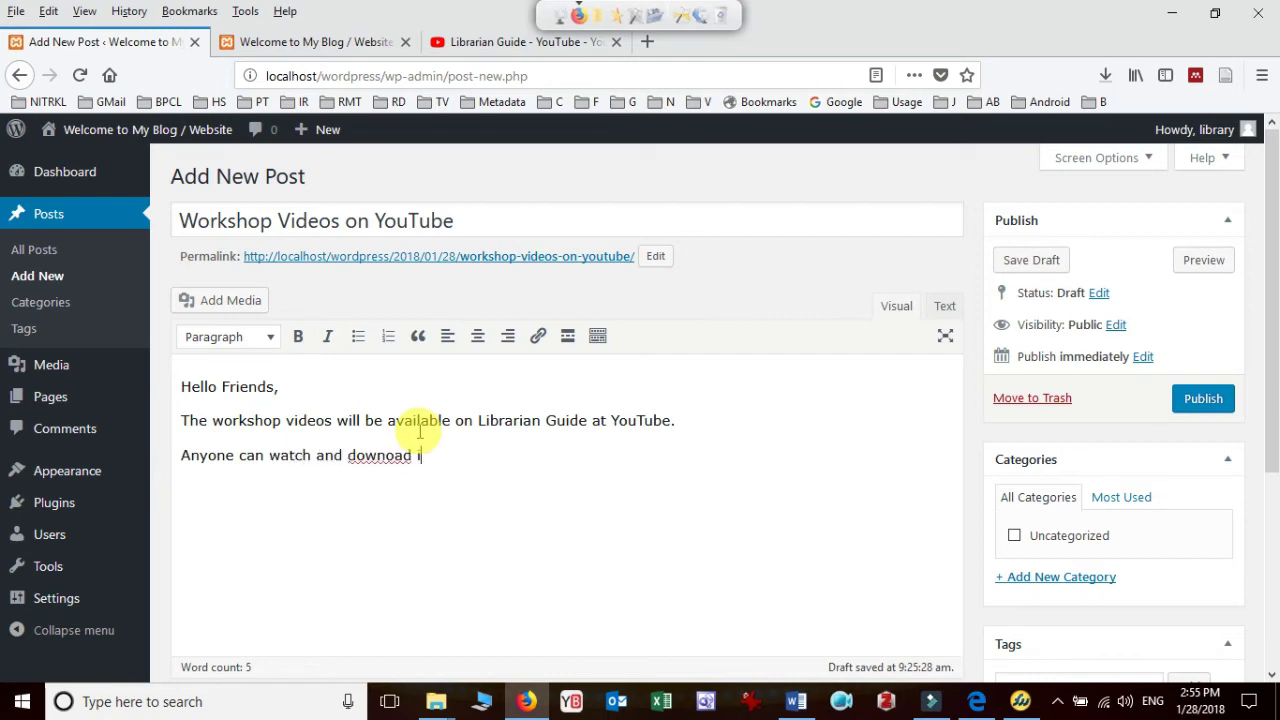
{"action": "key", "text": "BackSpace"}
{"action": "key", "text": "BackSpace"}
{"action": "key", "text": "BackSpace"}
{"action": "type", "text": "load it for offline use. T"}
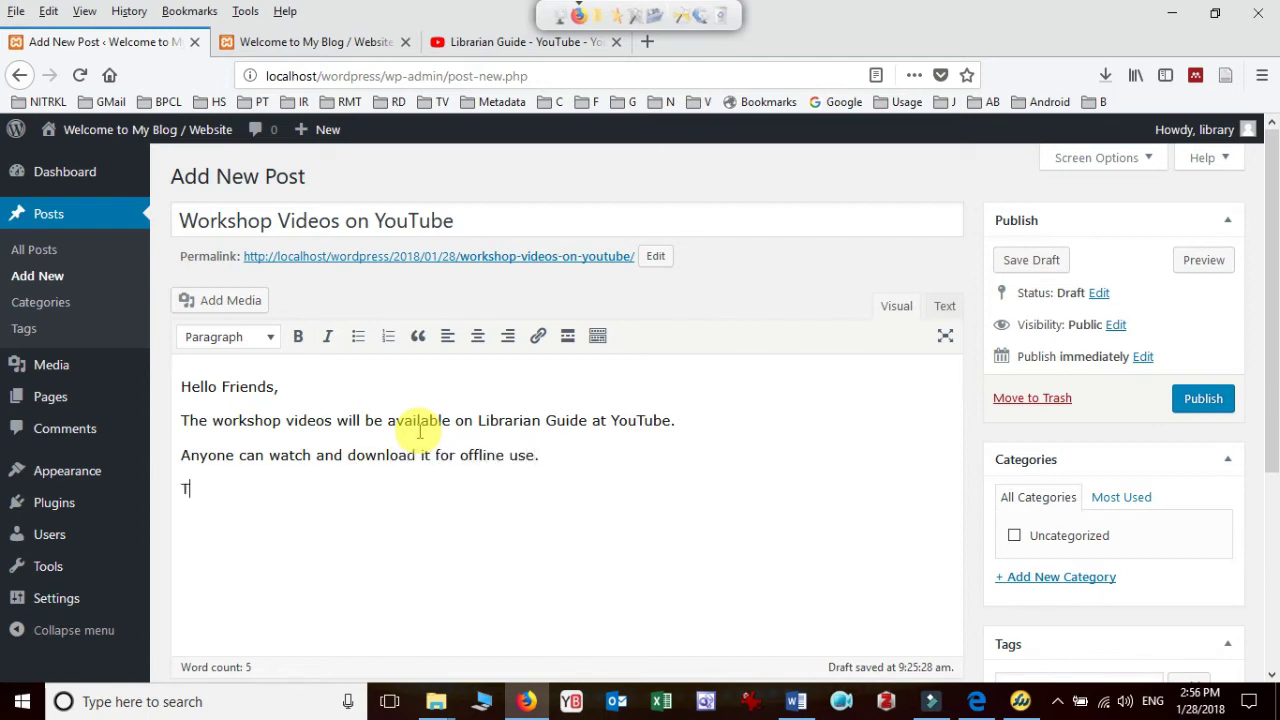
{"action": "type", "text": "hanks for w"}
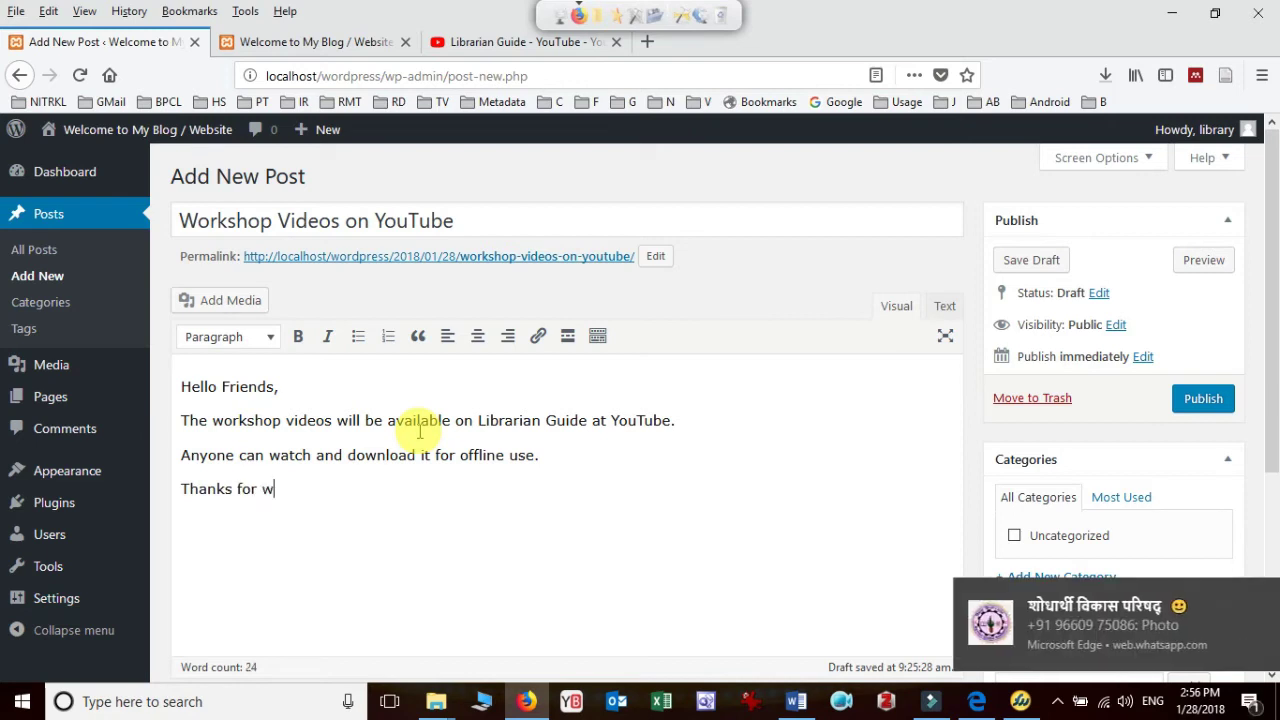
{"action": "type", "text": "atching and al"}
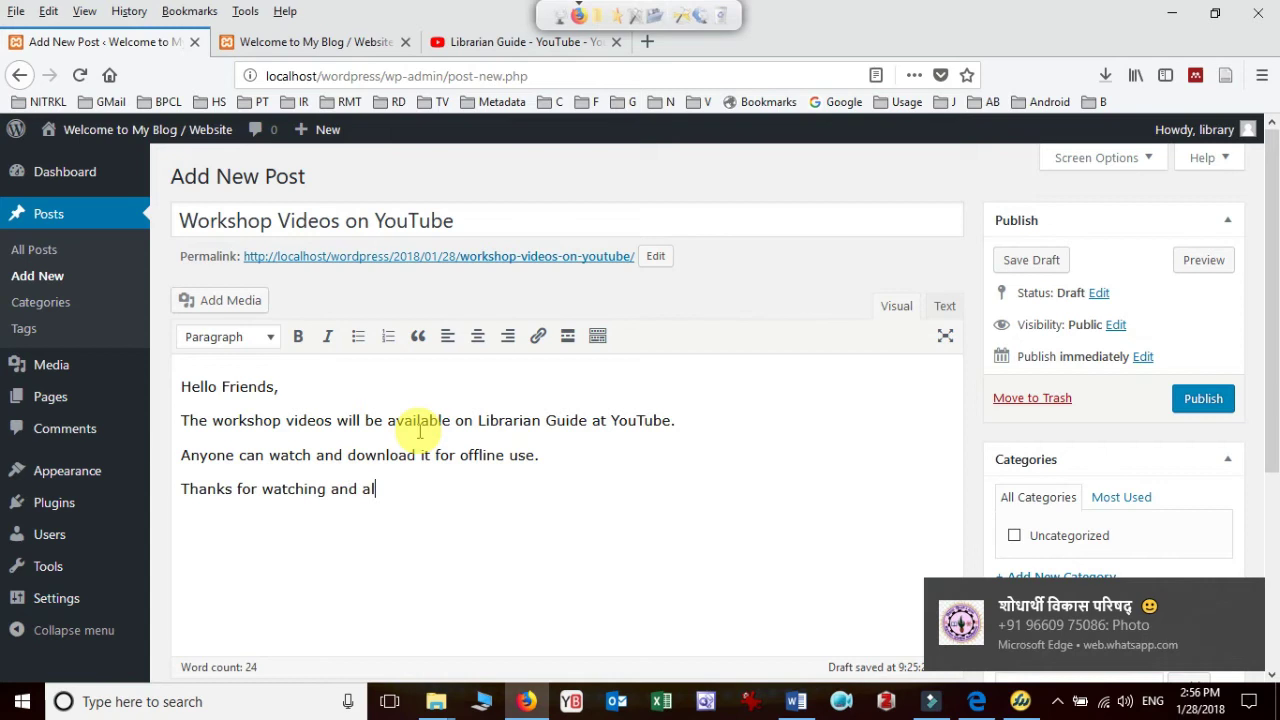
{"action": "type", "text": "so dow"}
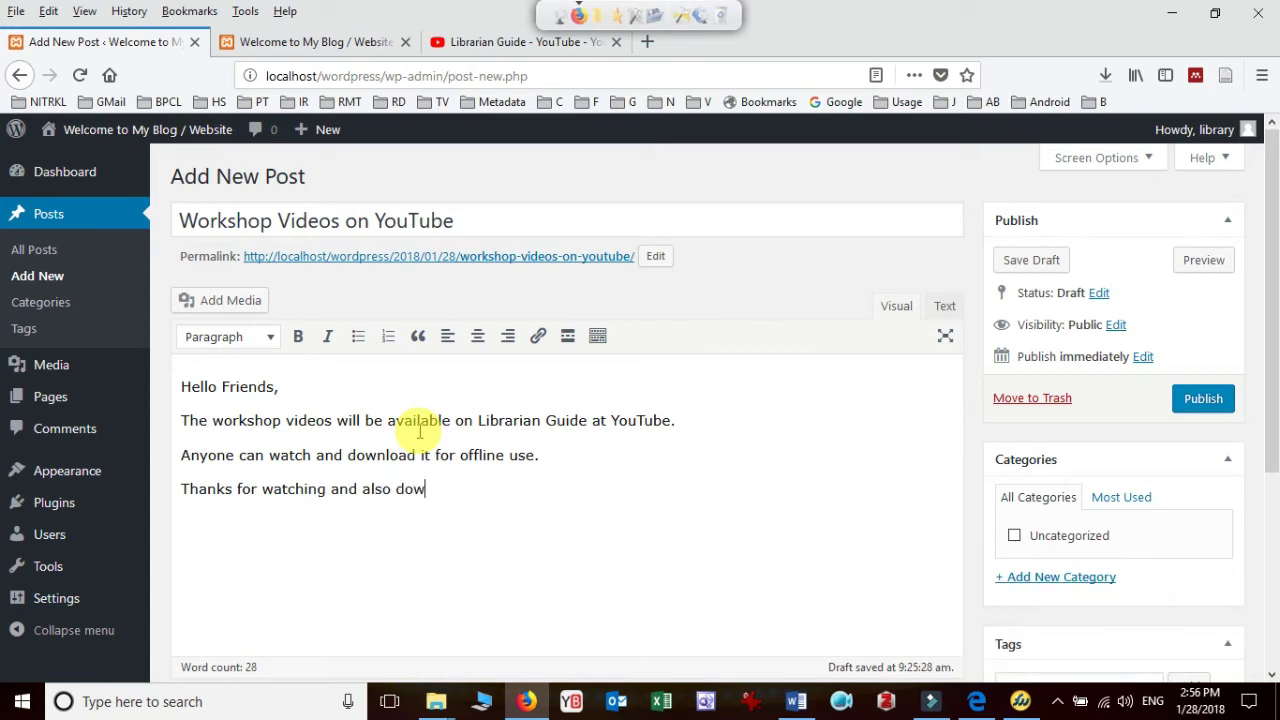
{"action": "type", "text": "nloading the lin"}
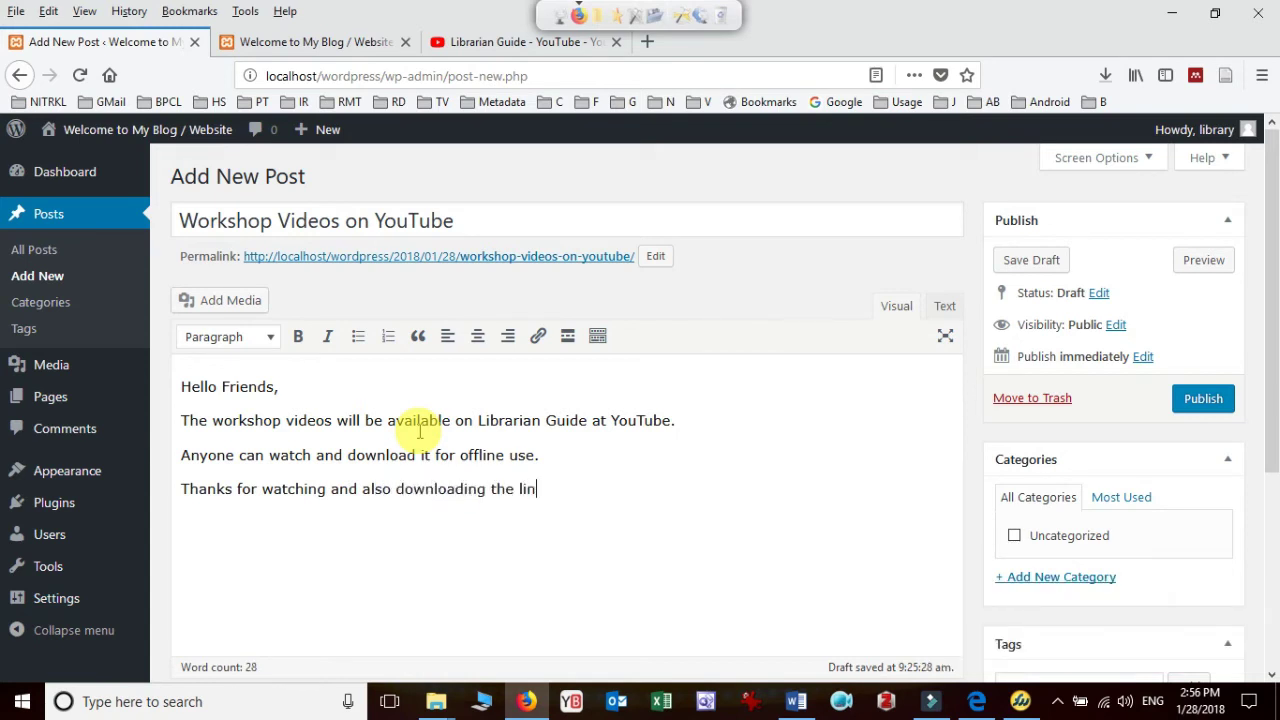
{"action": "key", "text": "BackSpace"}
{"action": "key", "text": "BackSpace"}
{"action": "key", "text": "BackSpace"}
{"action": "type", "text": "videos."}
{"action": "key", "text": "Return"}
{"action": "key", "text": "Return"}
{"action": "type", "text": "Thanks"}
{"action": "key", "text": "Return"}
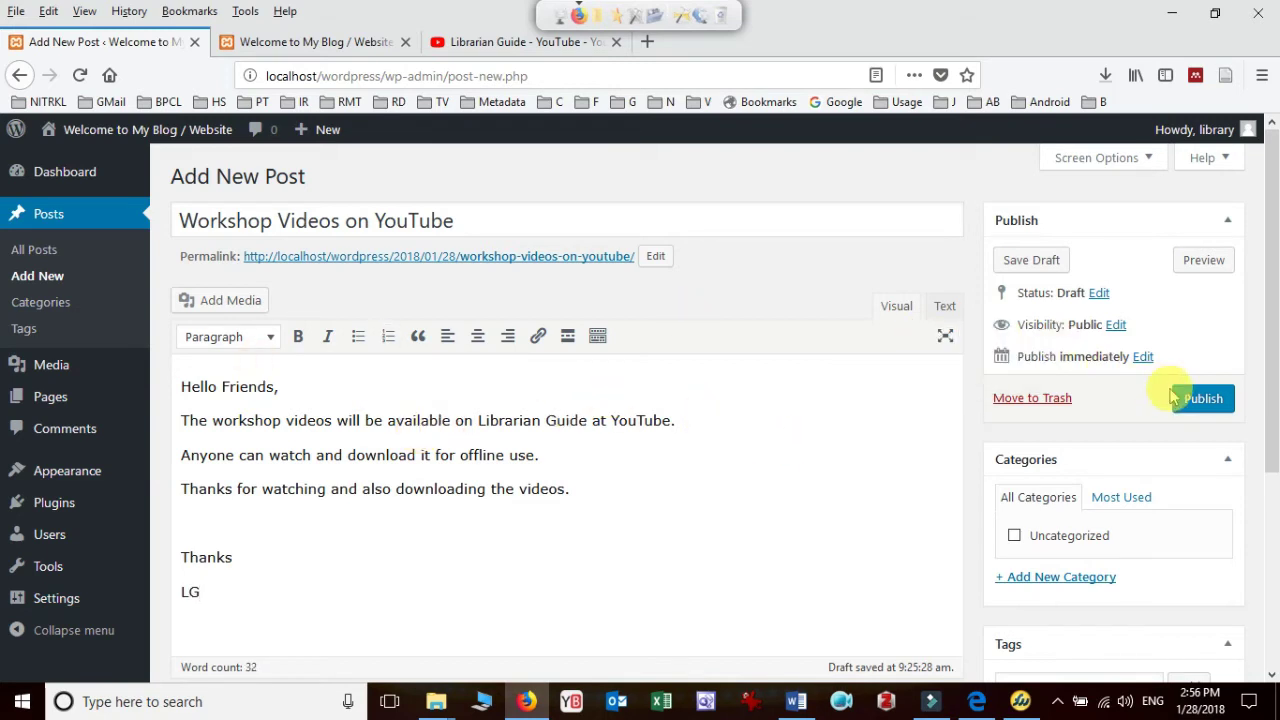
Step: Publish 'Workshop Videos on YouTube' and confirm it tops the reloaded front page
{"action": "left_click", "coordinate": [1207, 408]}
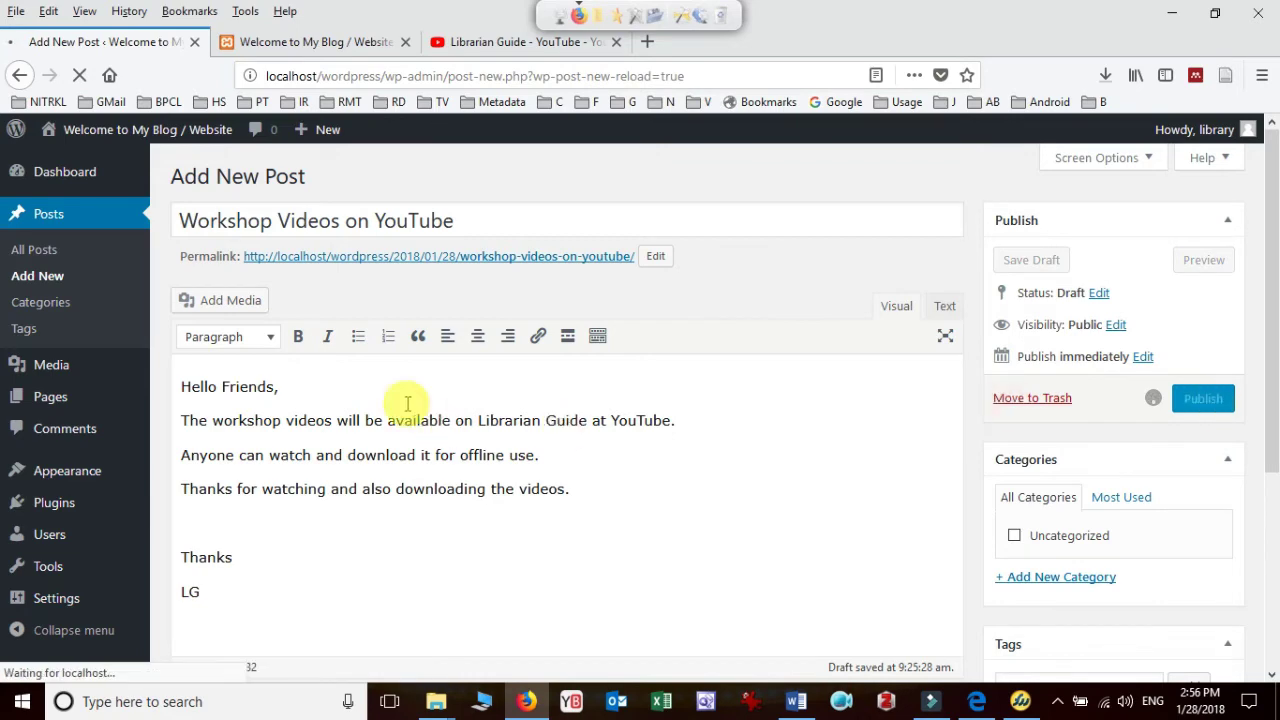
{"action": "left_click", "coordinate": [312, 45]}
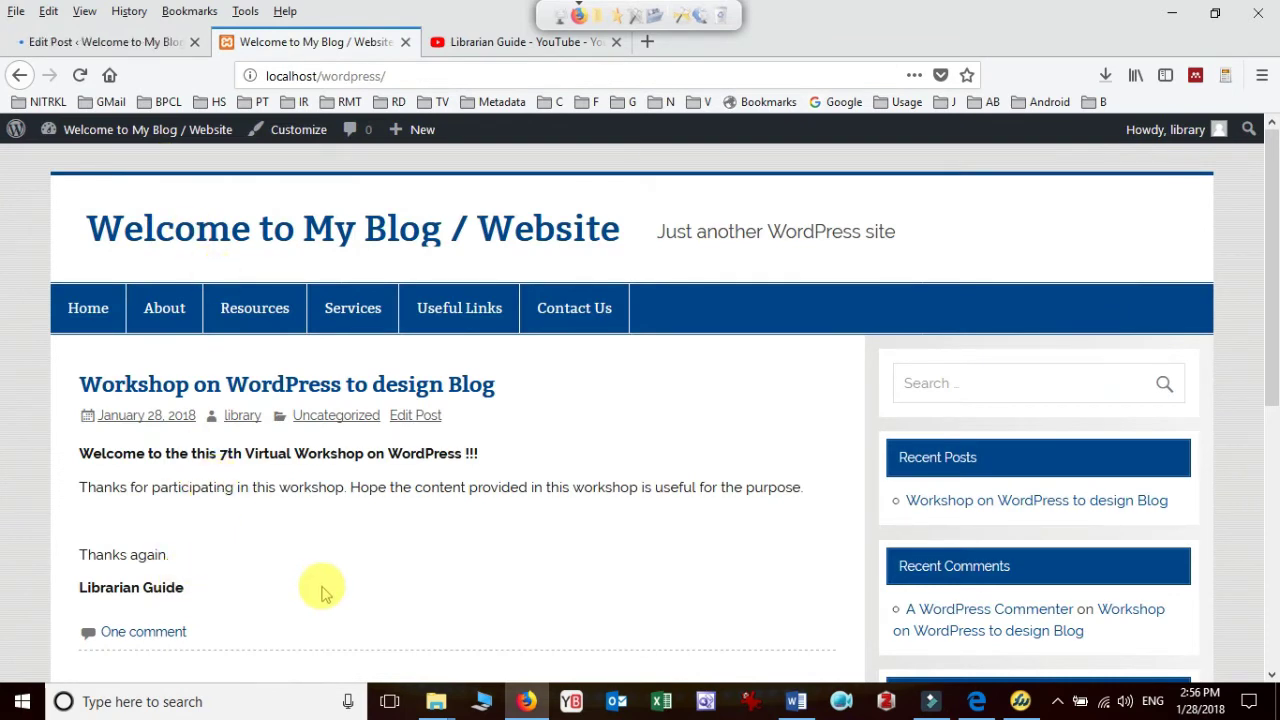
{"action": "left_click", "coordinate": [163, 240]}
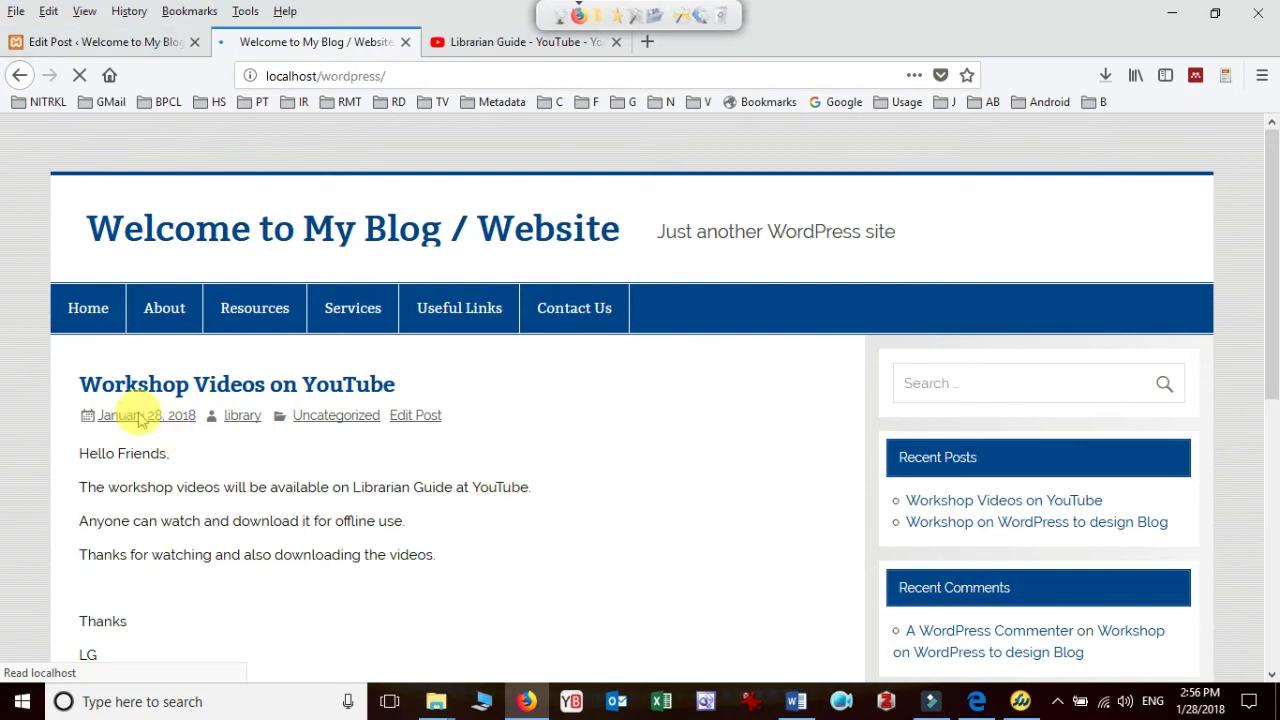
{"action": "scroll", "coordinate": [505, 475], "scroll_direction": "down", "scroll_amount": 1}
{"action": "scroll", "coordinate": [505, 475], "scroll_direction": "down", "scroll_amount": 5}
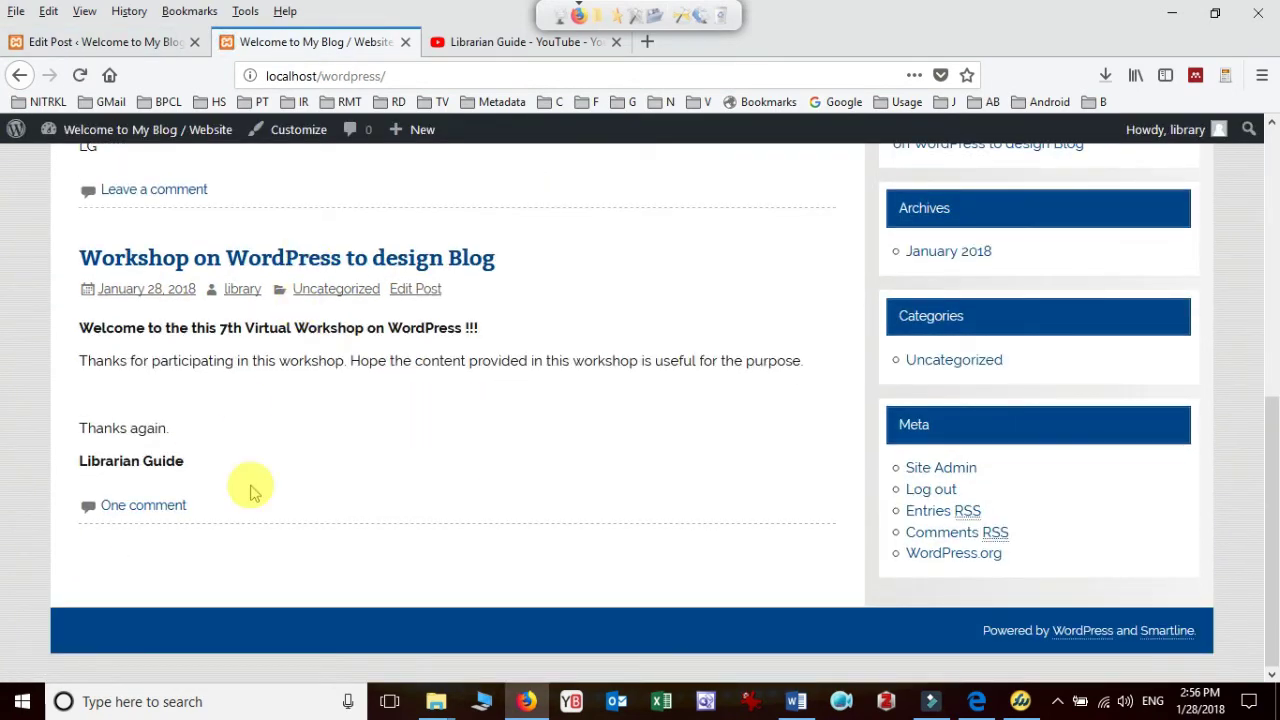
{"action": "scroll", "coordinate": [486, 537], "scroll_direction": "up", "scroll_amount": 5}
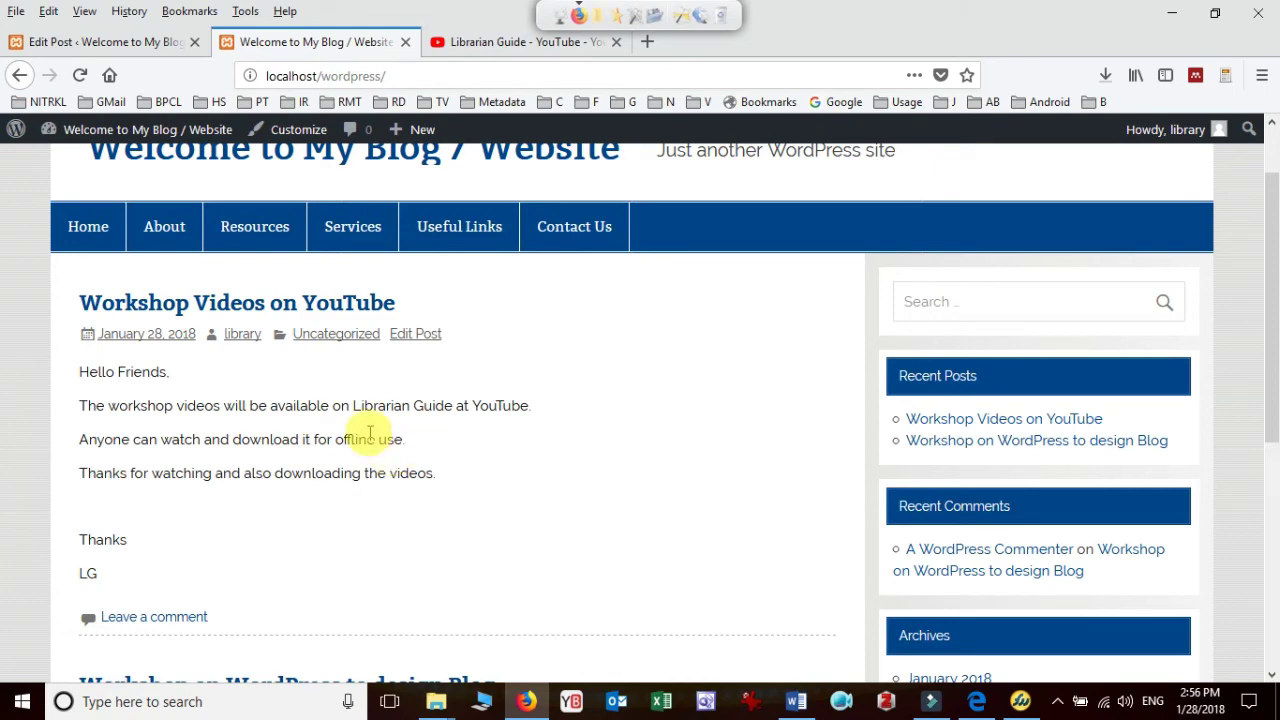
Step: Look over the blog front page once more, then go back to the published post's editor
{"action": "left_click", "coordinate": [149, 43]}
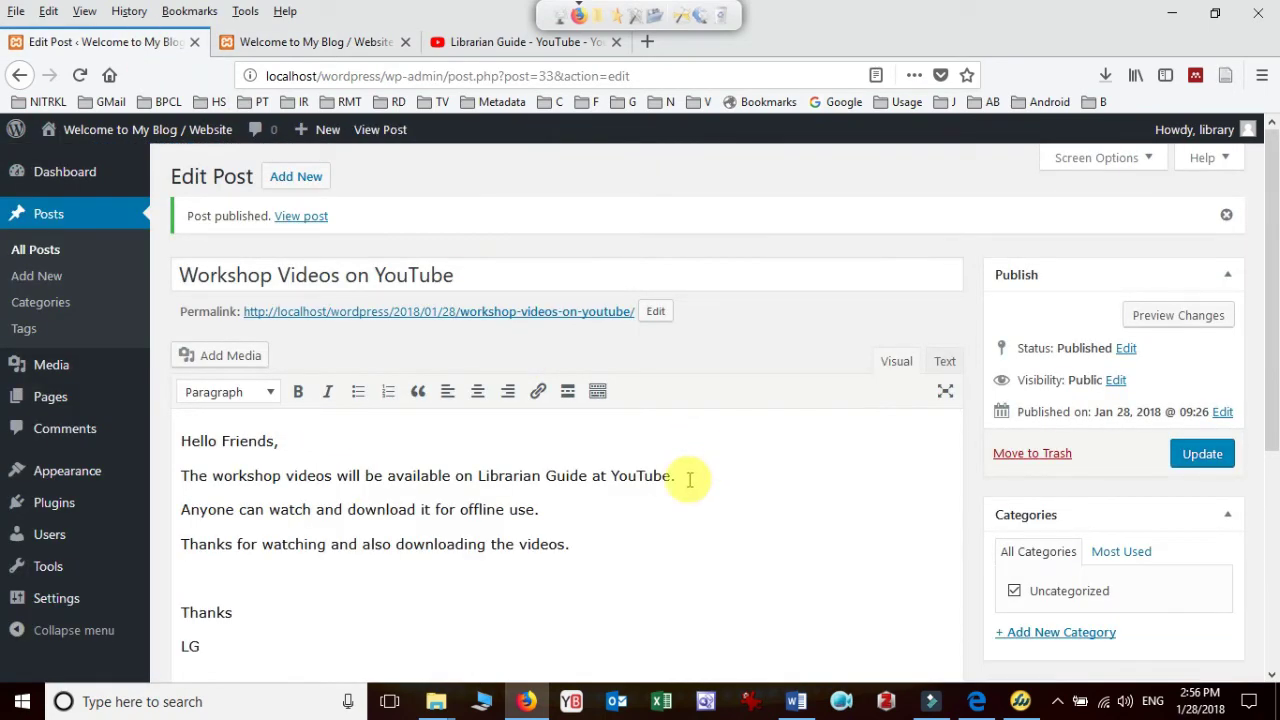
{"action": "left_click", "coordinate": [323, 42]}
{"action": "scroll", "coordinate": [372, 437], "scroll_direction": "down", "scroll_amount": 3}
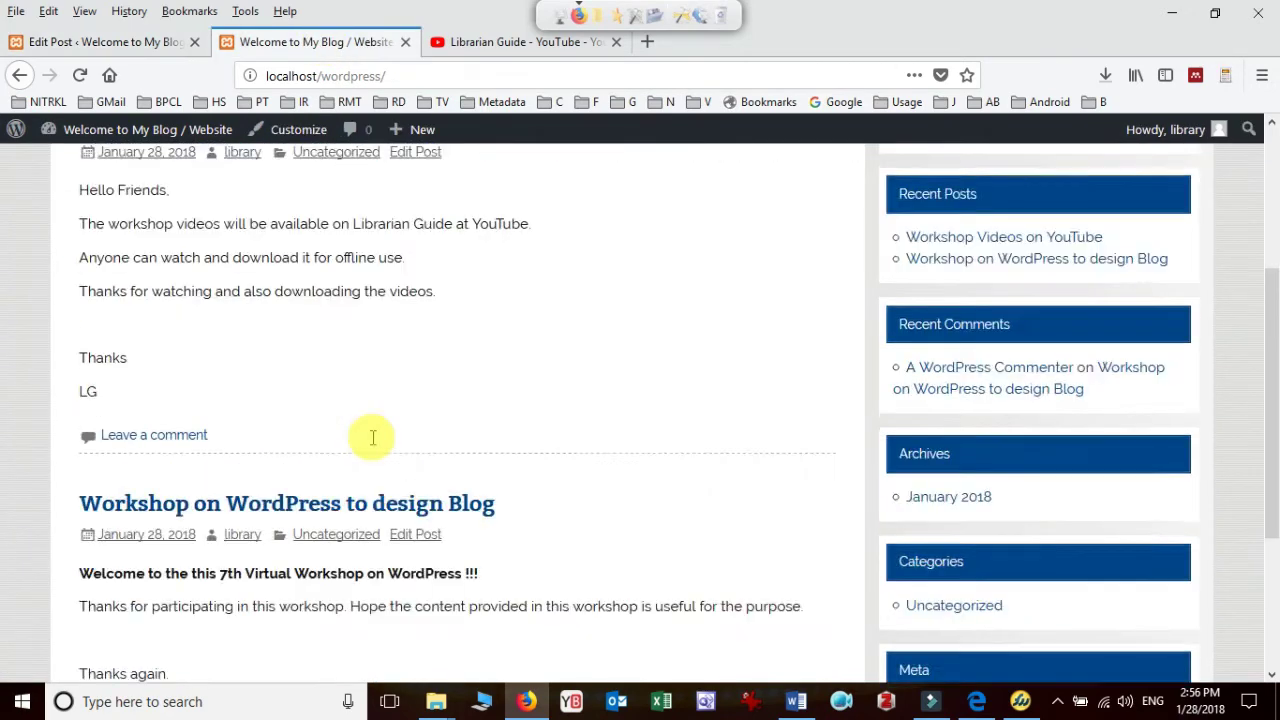
{"action": "scroll", "coordinate": [386, 500], "scroll_direction": "up", "scroll_amount": 4}
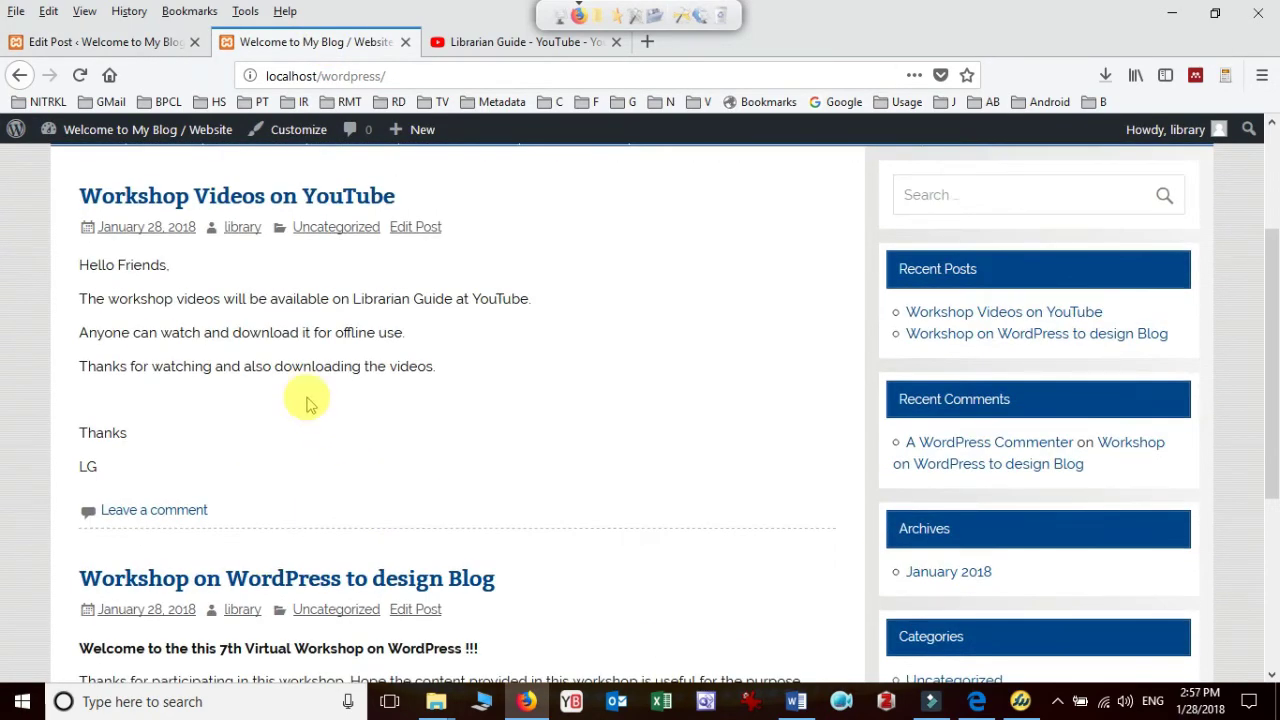
{"action": "scroll", "coordinate": [185, 335], "scroll_direction": "up", "scroll_amount": 2}
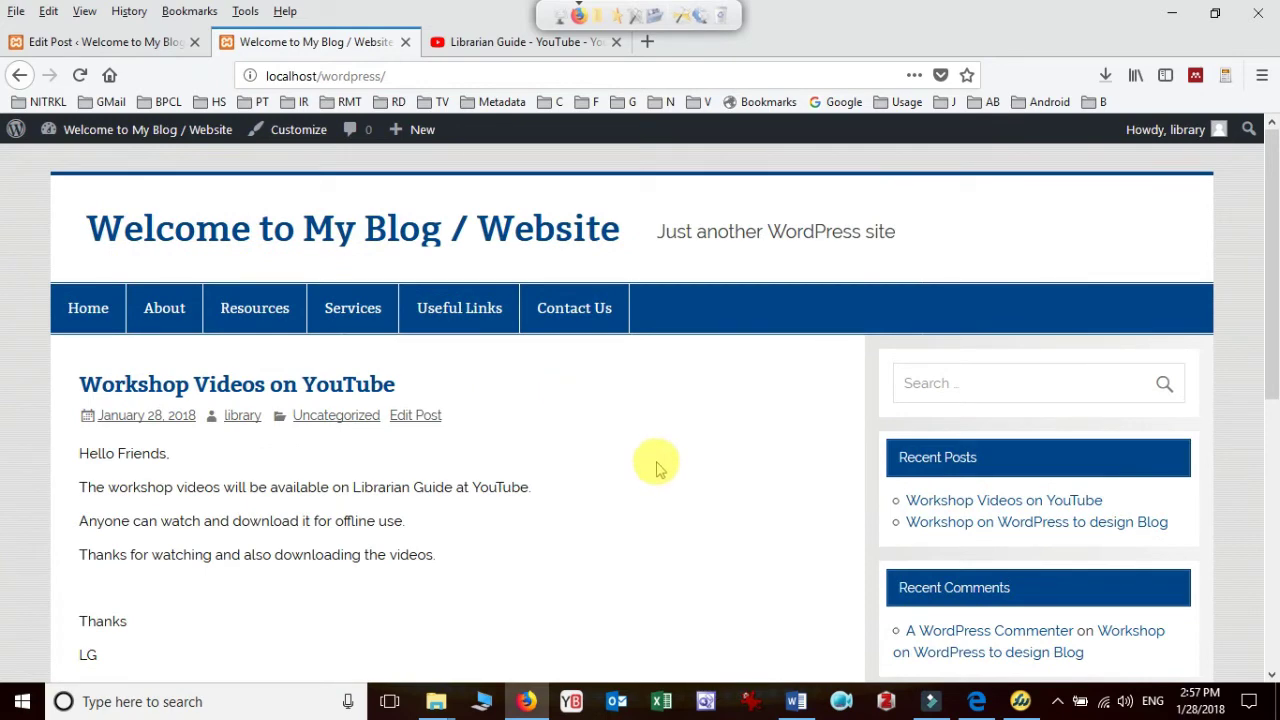
{"action": "left_click", "coordinate": [150, 42]}
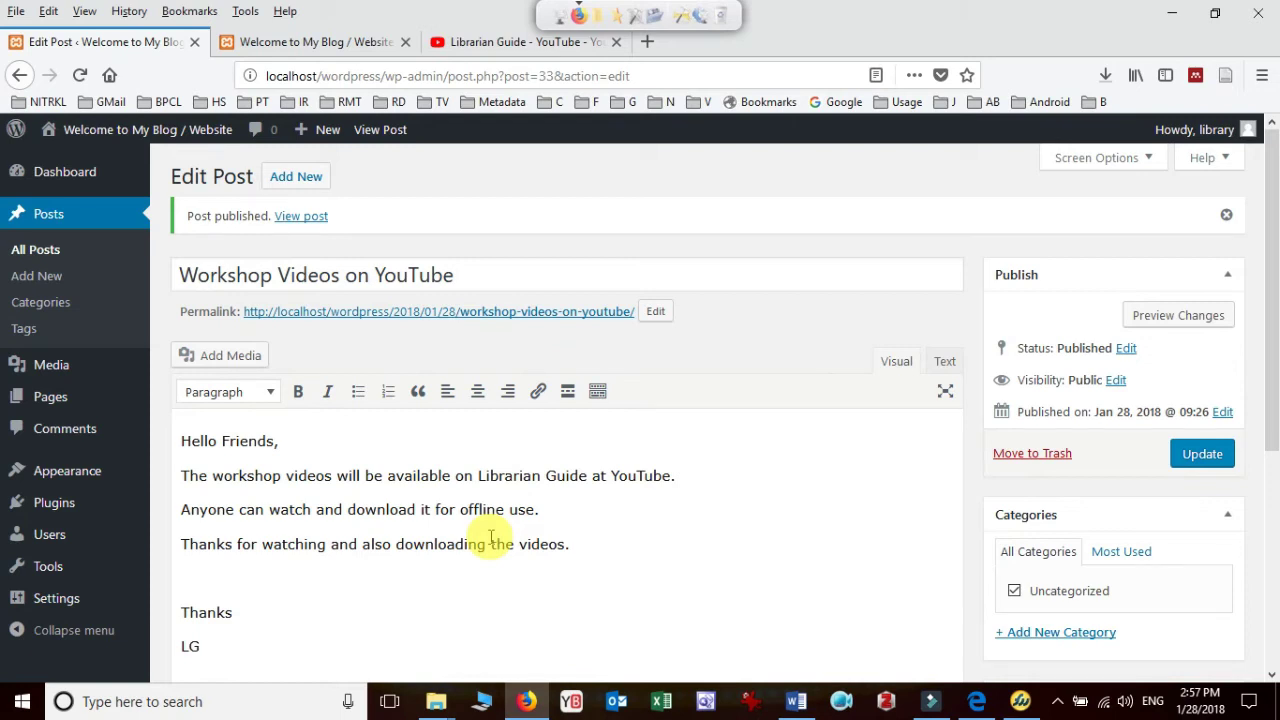
Step: On the Categories page, add a new category named 'Library Automation'
{"action": "left_click", "coordinate": [56, 305]}
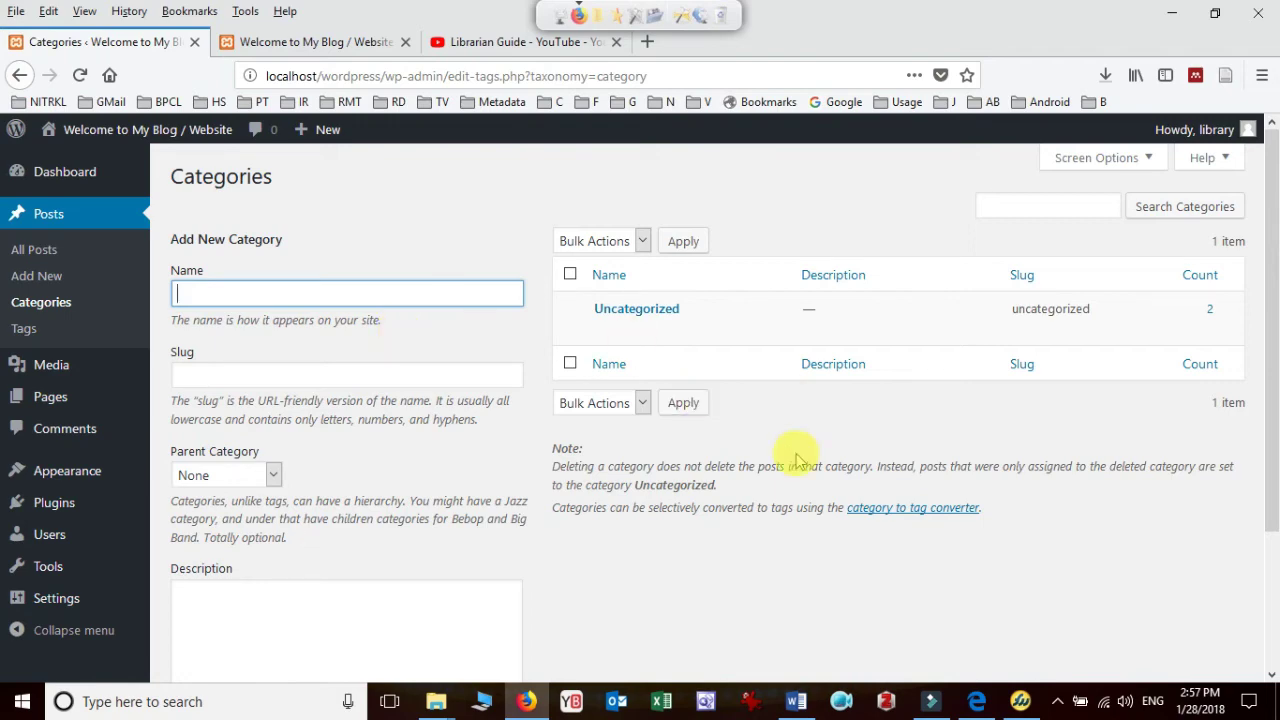
{"action": "scroll", "coordinate": [794, 451], "scroll_direction": "down", "scroll_amount": 3}
{"action": "scroll", "coordinate": [790, 457], "scroll_direction": "up", "scroll_amount": 3}
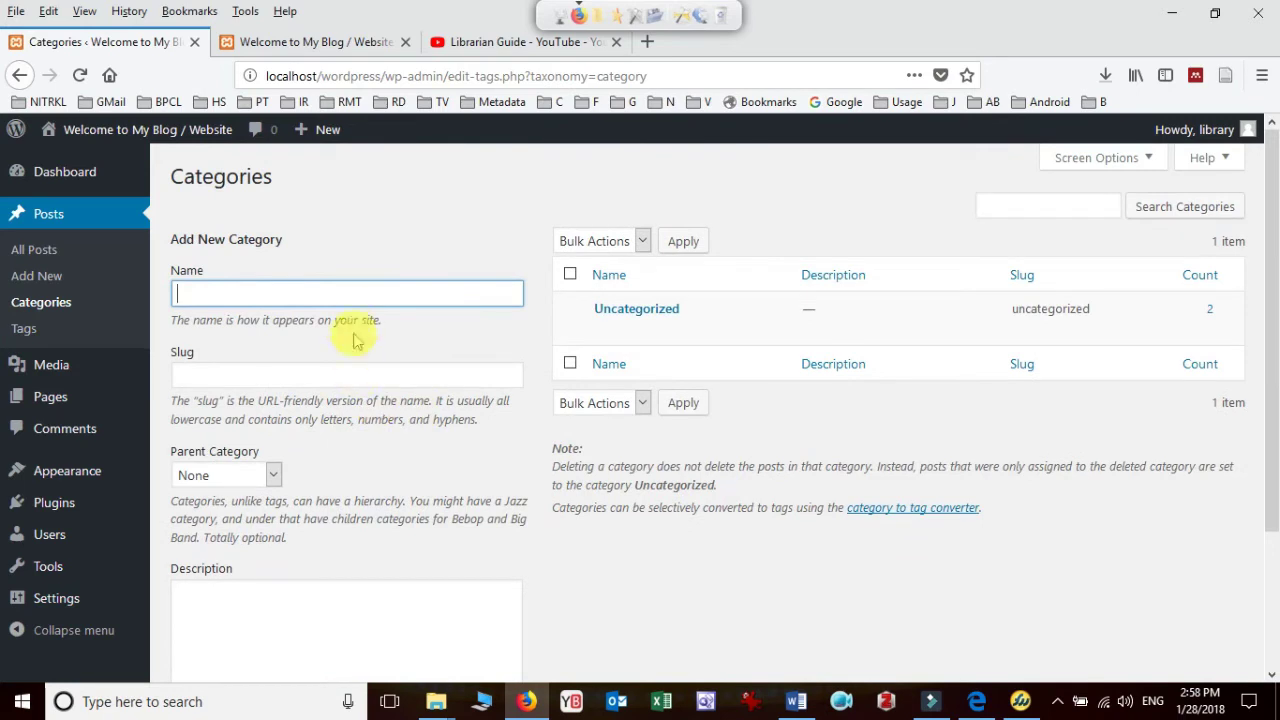
{"action": "type", "text": "Lib"}
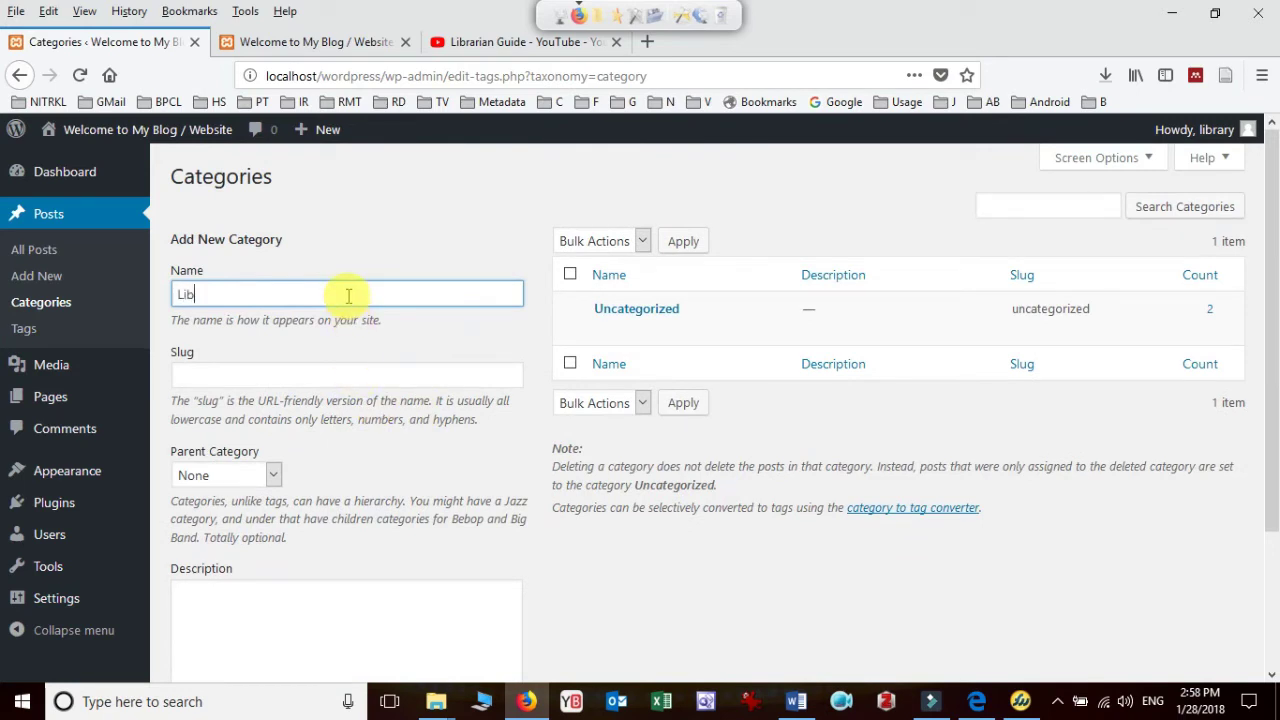
{"action": "type", "text": "rary Automation"}
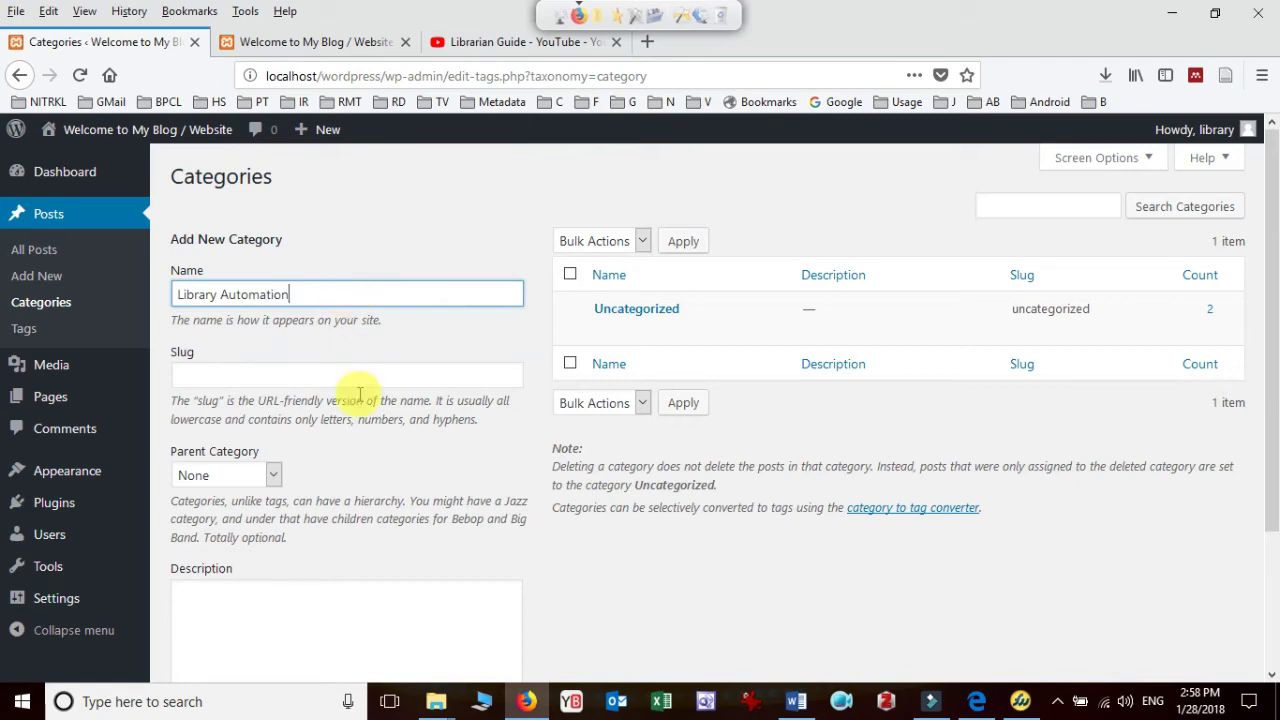
{"action": "scroll", "coordinate": [309, 458], "scroll_direction": "down", "scroll_amount": 3}
{"action": "left_click", "coordinate": [263, 588]}
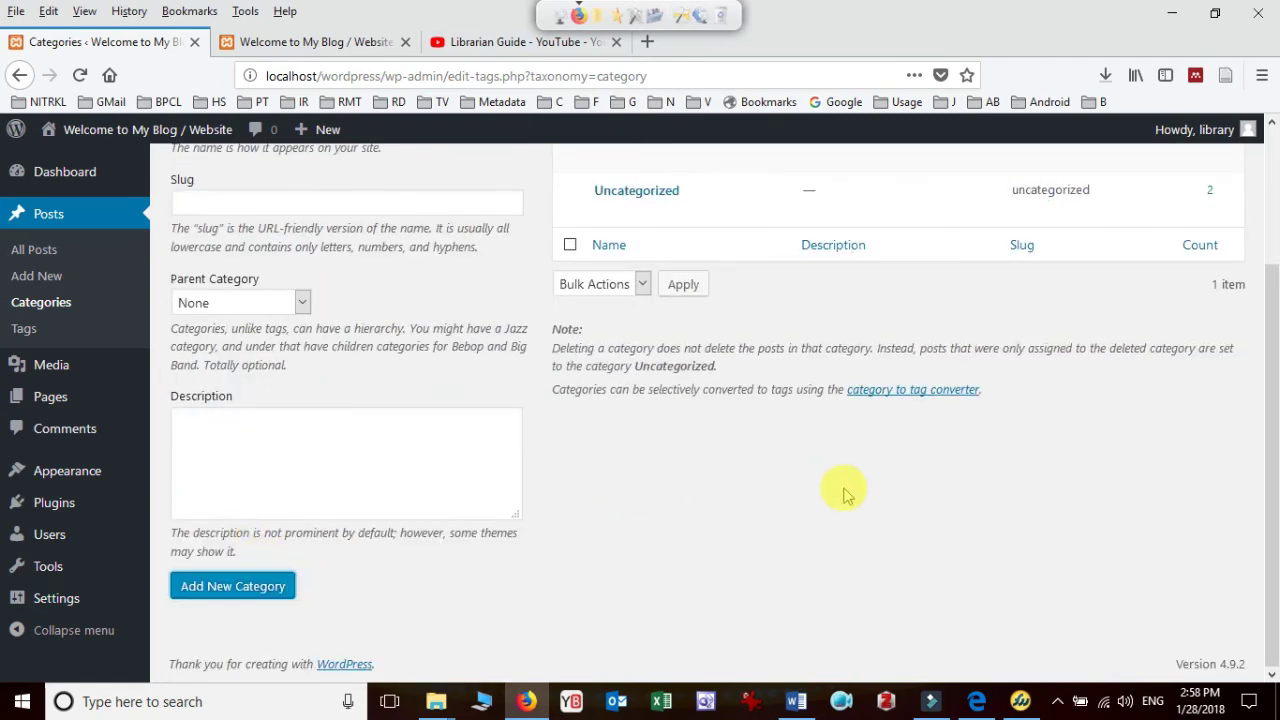
Step: Add a second category, 'Web Designing', then start a blank new post
{"action": "scroll", "coordinate": [750, 430], "scroll_direction": "up", "scroll_amount": 3}
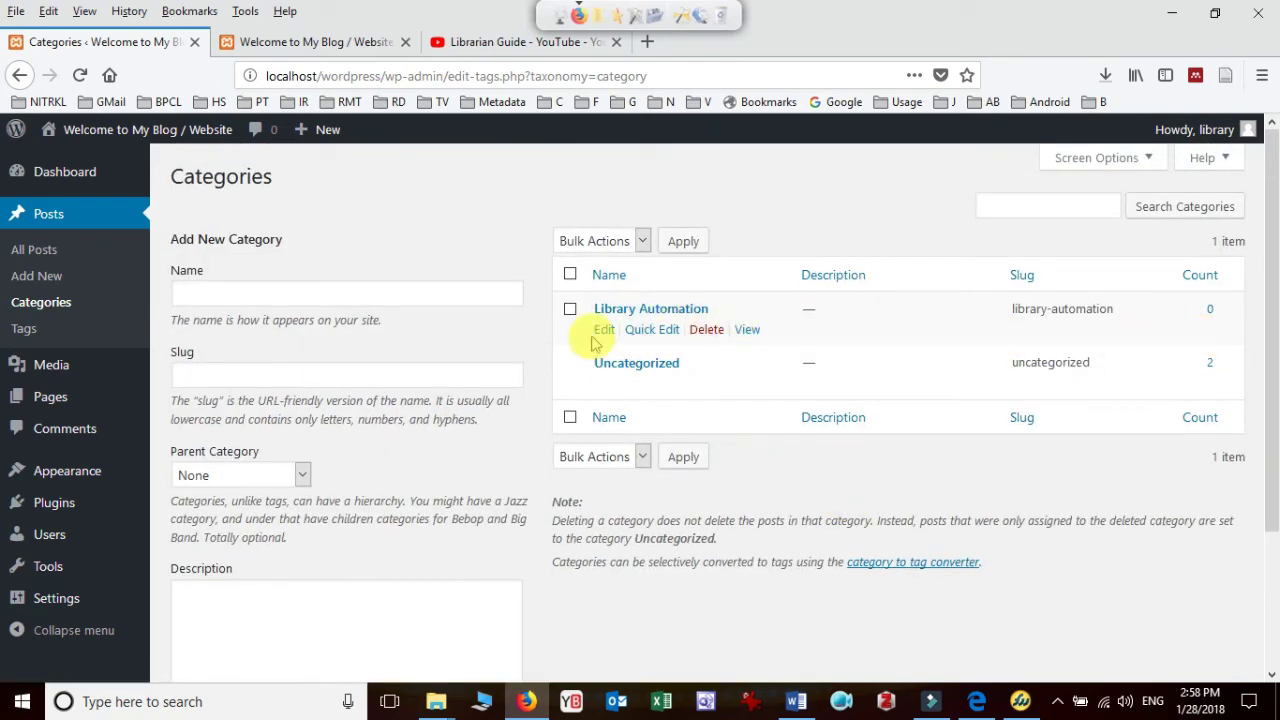
{"action": "left_click", "coordinate": [321, 293]}
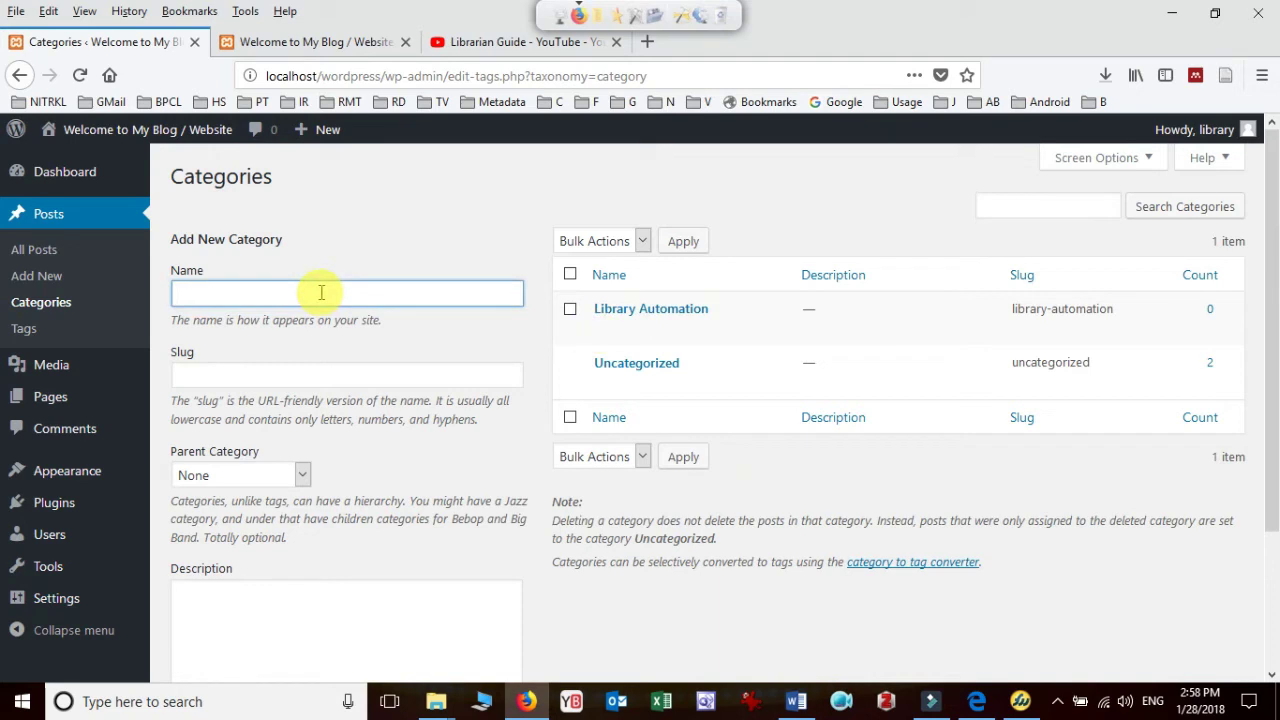
{"action": "type", "text": "Web Designing"}
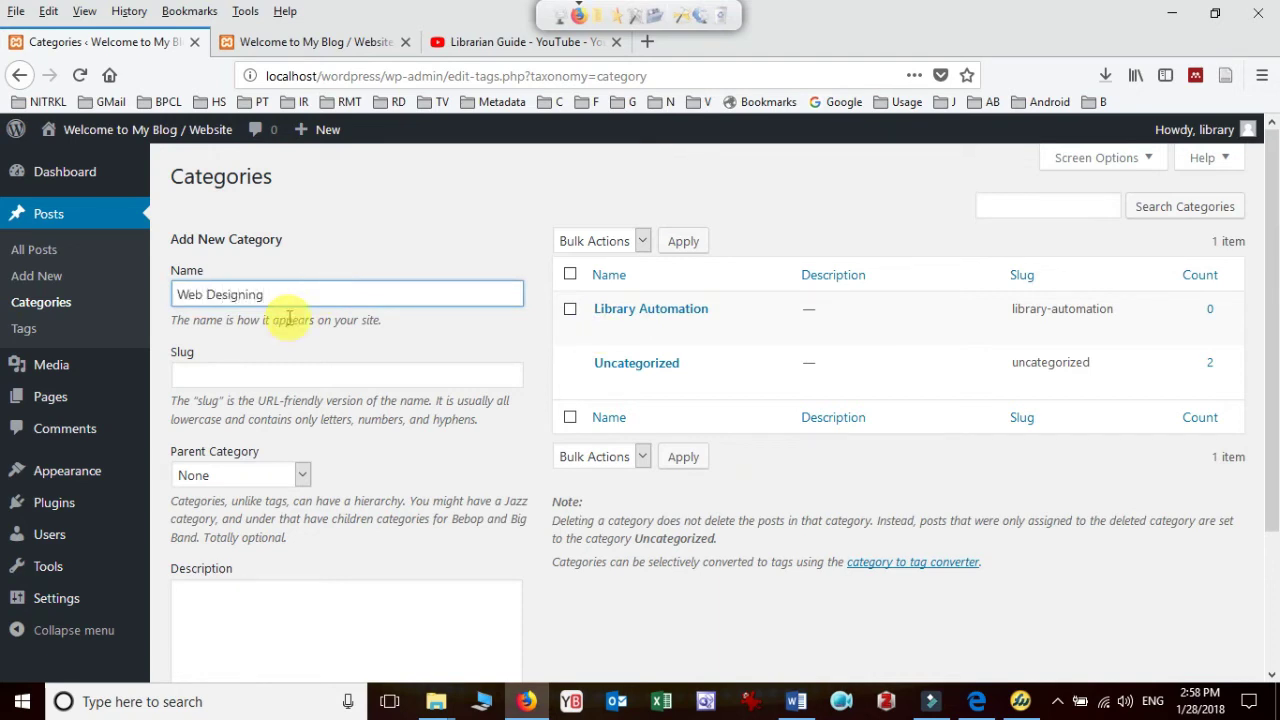
{"action": "scroll", "coordinate": [318, 468], "scroll_direction": "down", "scroll_amount": 1}
{"action": "scroll", "coordinate": [318, 468], "scroll_direction": "down", "scroll_amount": 2}
{"action": "left_click", "coordinate": [257, 588]}
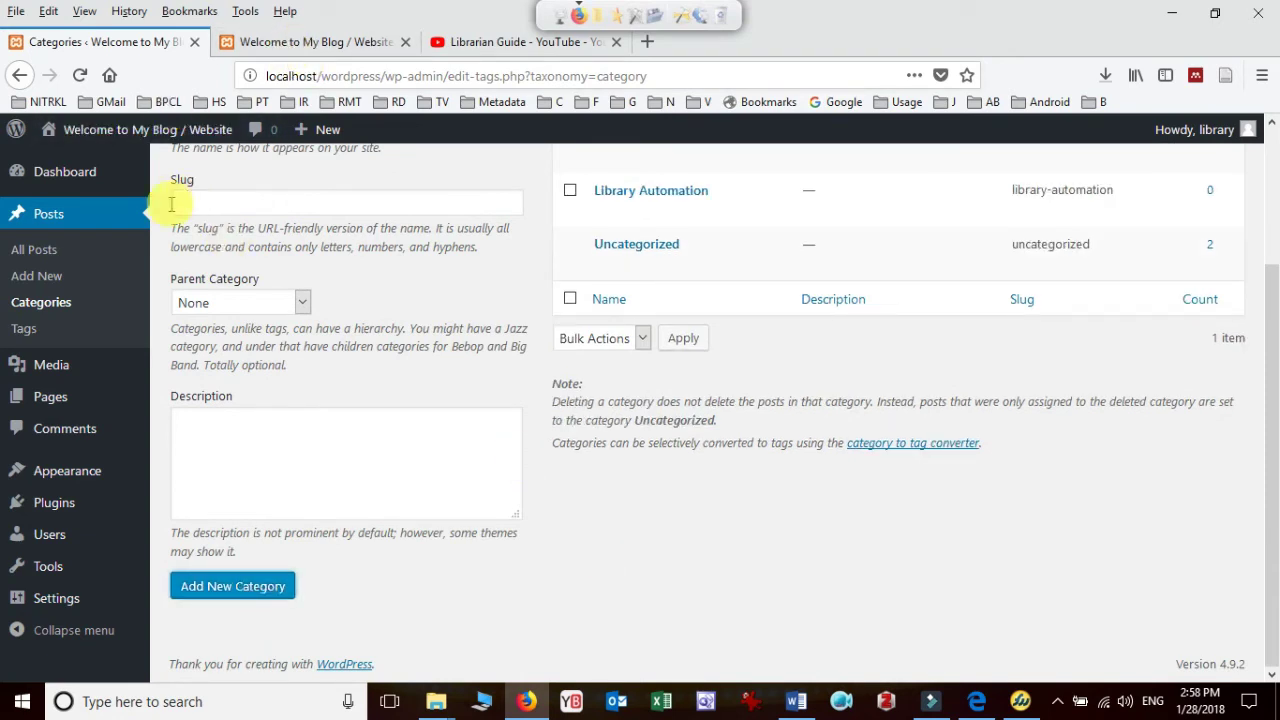
{"action": "left_click", "coordinate": [40, 274]}
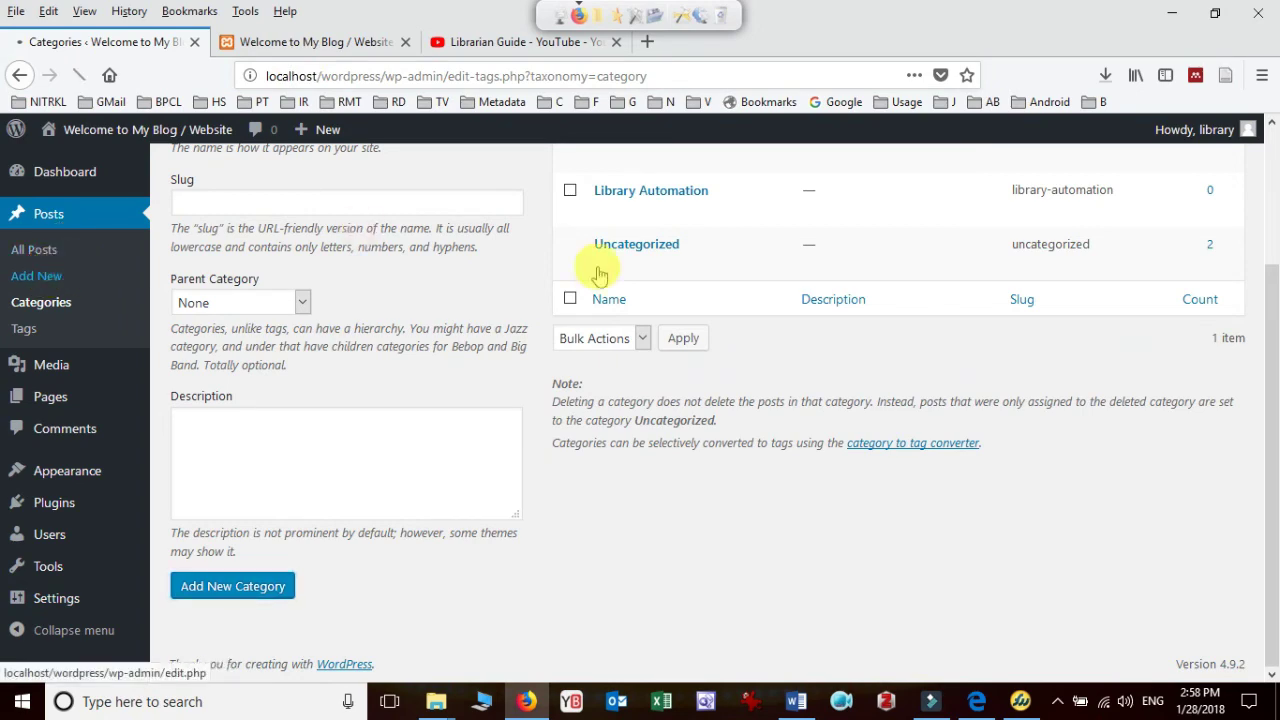
{"action": "scroll", "coordinate": [530, 355], "scroll_direction": "up", "scroll_amount": 3}
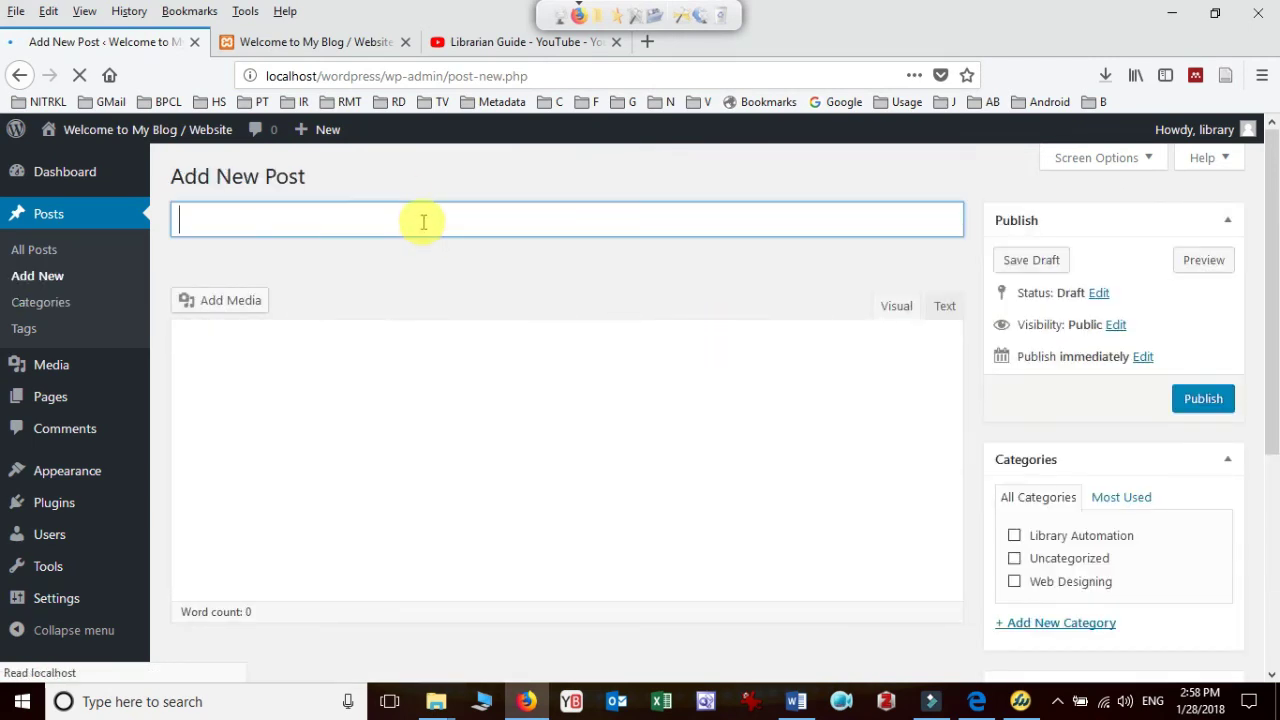
Step: Title the post 'Plug in for WordPress', write its plugins message, file it under Web Designing, and publish
{"action": "type", "text": "Plug in for WordPr"}
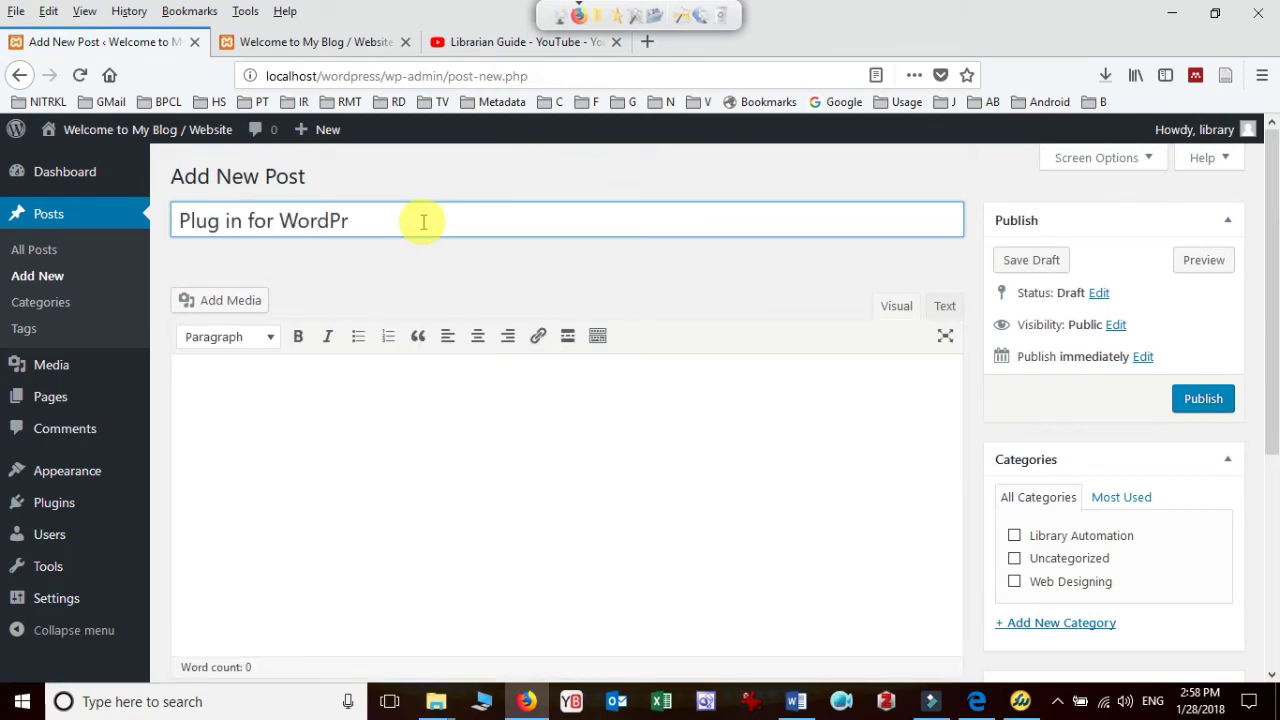
{"action": "type", "text": "ess"}
{"action": "key", "text": "Tab"}
{"action": "type", "text": "Ther"}
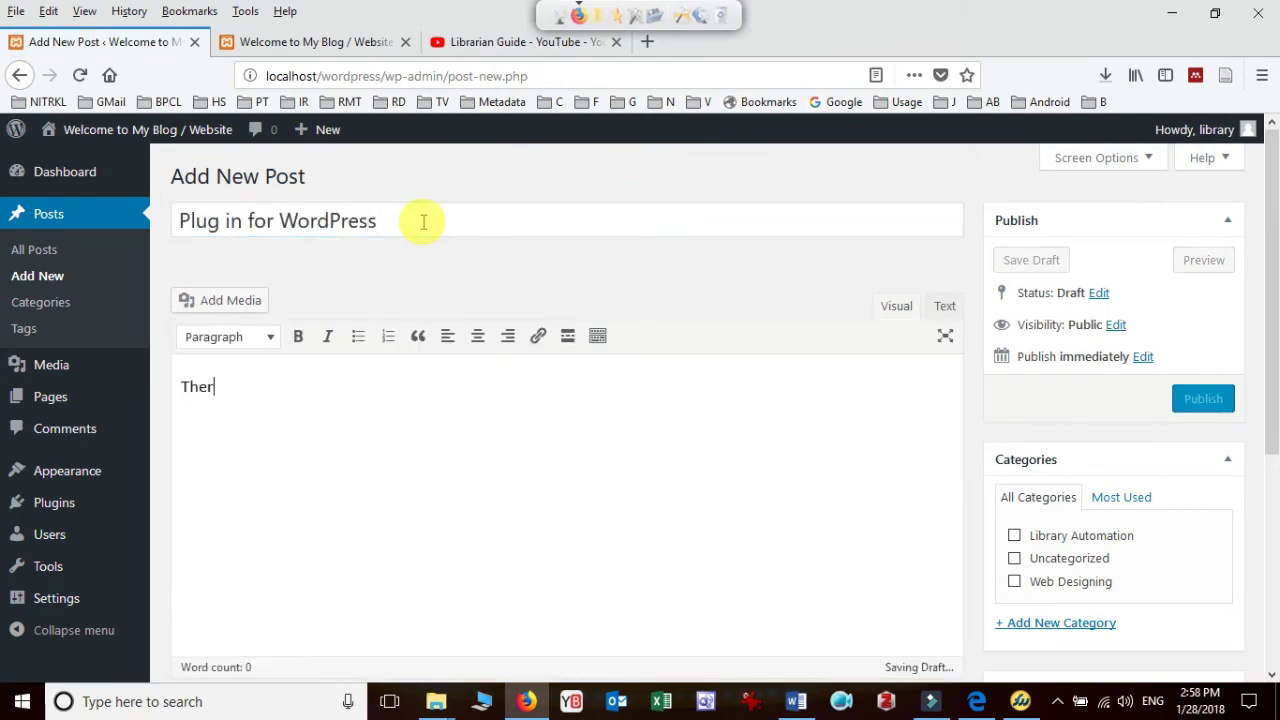
{"action": "type", "text": "e are thousand"}
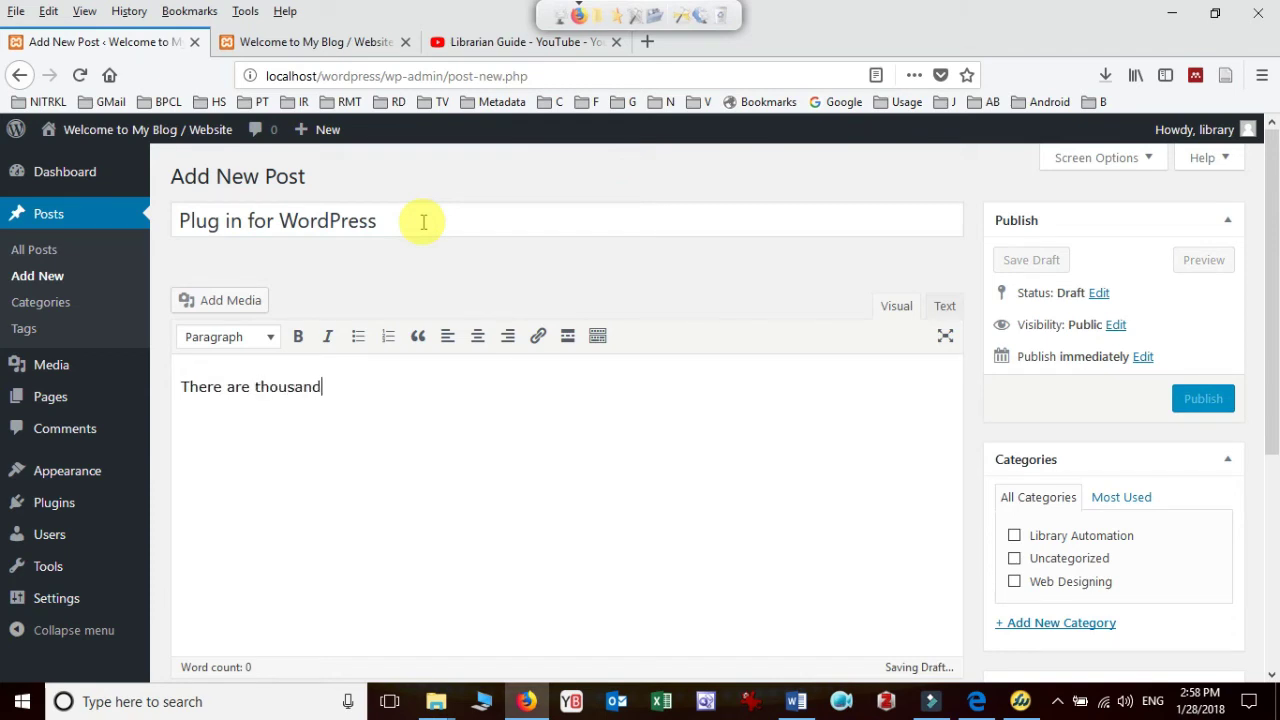
{"action": "type", "text": "p"}
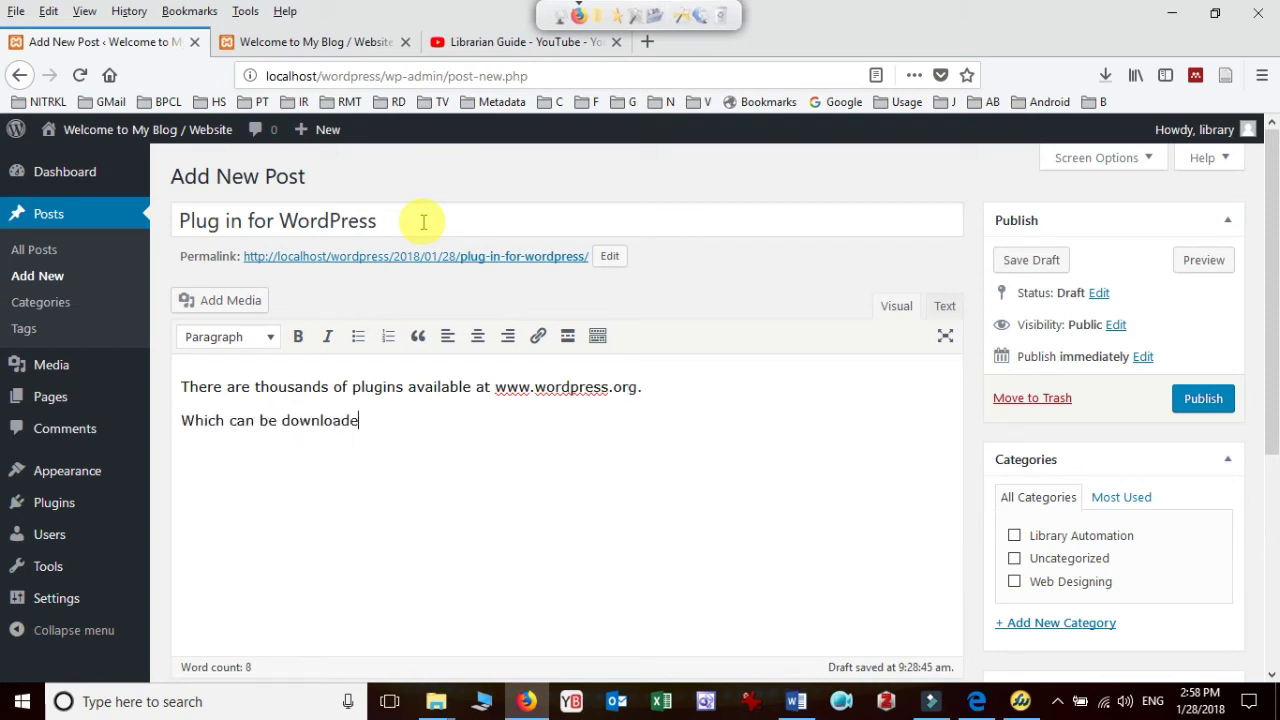
{"action": "type", "text": "d"}
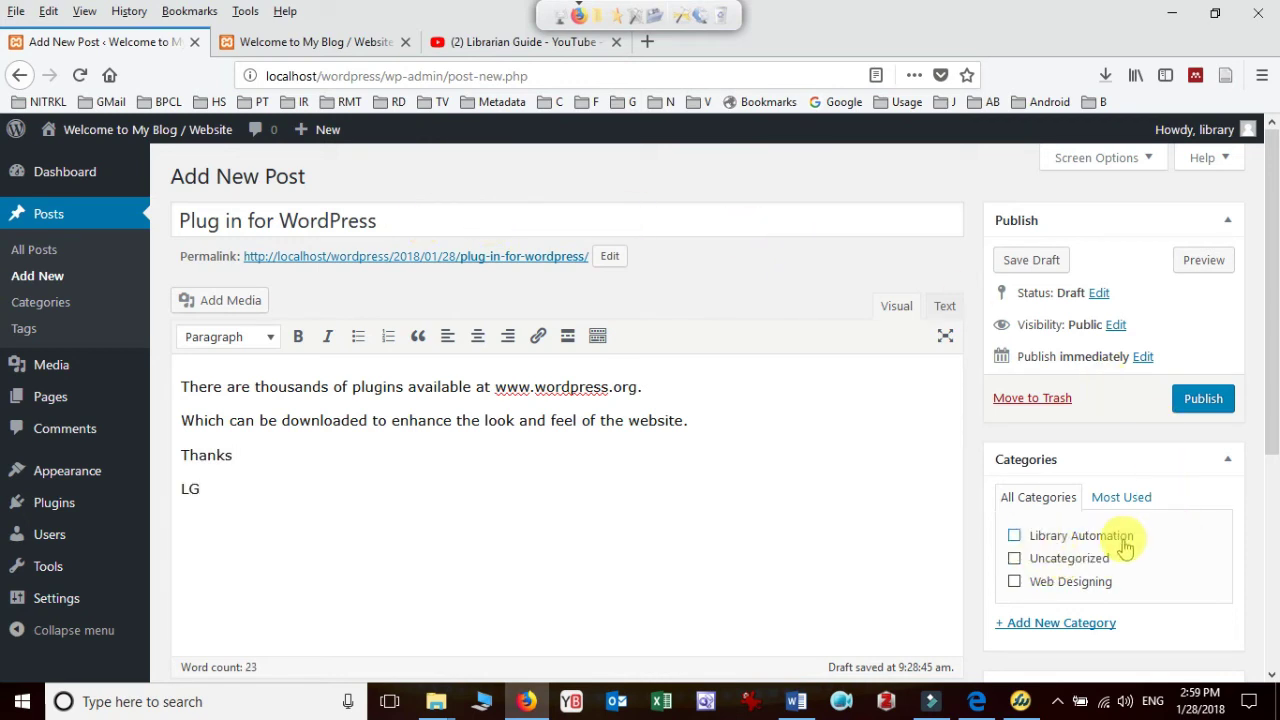
{"action": "left_click", "coordinate": [1014, 582]}
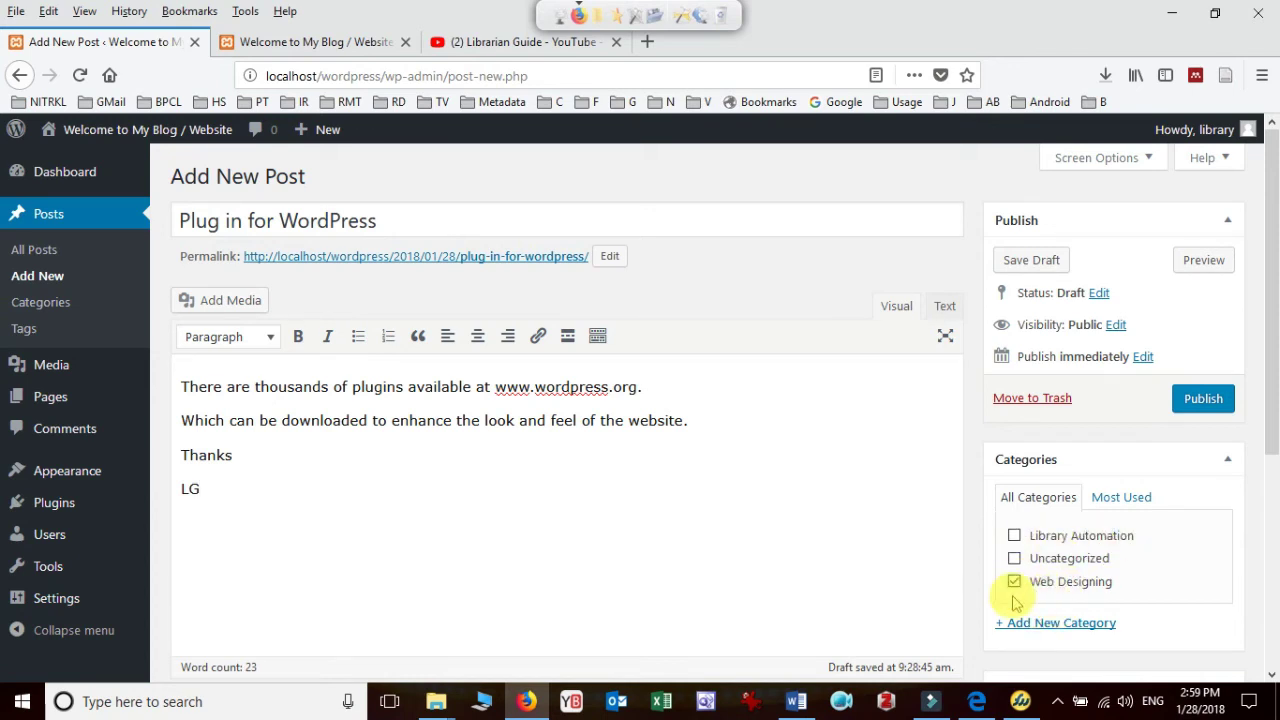
{"action": "left_click", "coordinate": [1203, 399]}
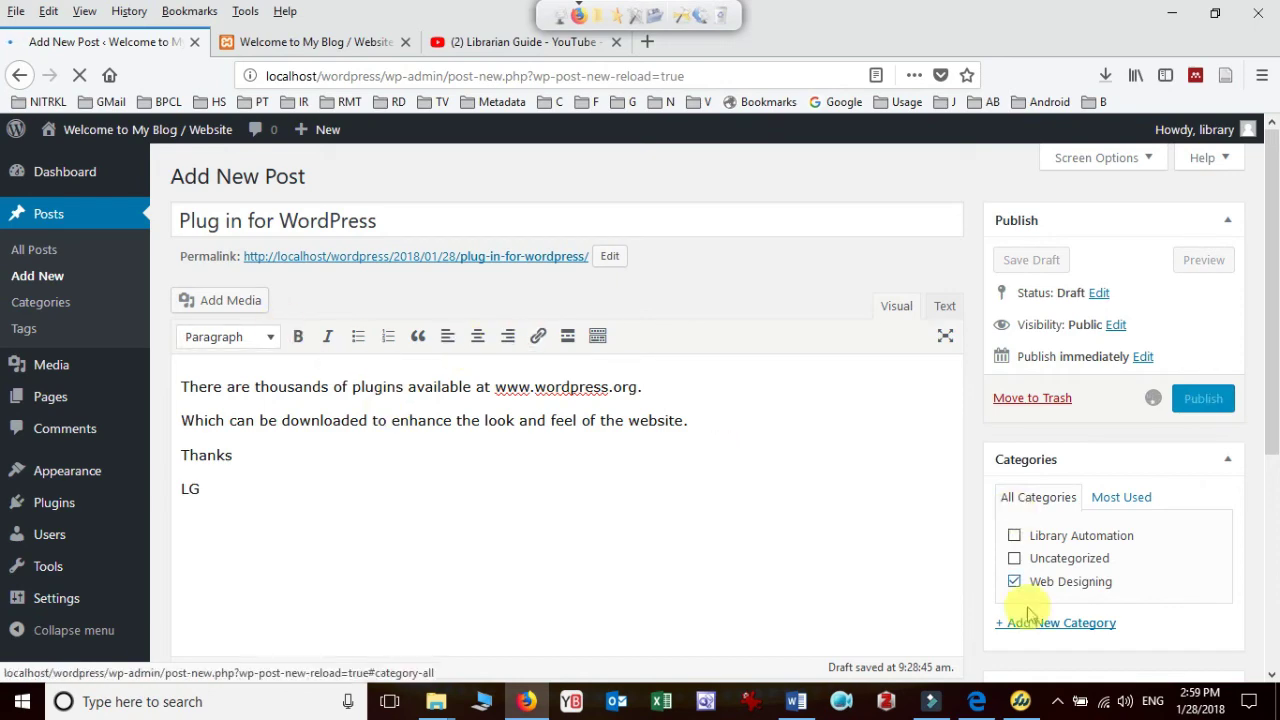
Step: Reload the live blog home page and confirm 'Plug in for WordPress' appears as the newest post
{"action": "left_click", "coordinate": [295, 44]}
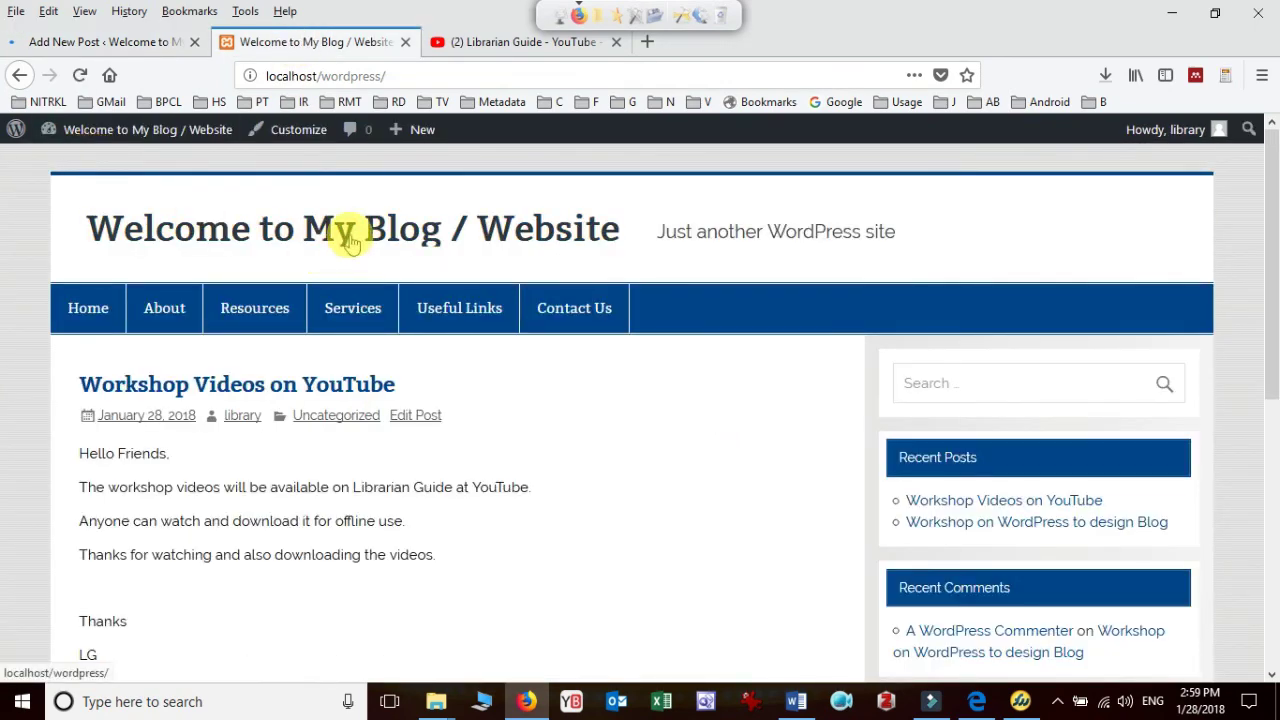
{"action": "left_click", "coordinate": [376, 230]}
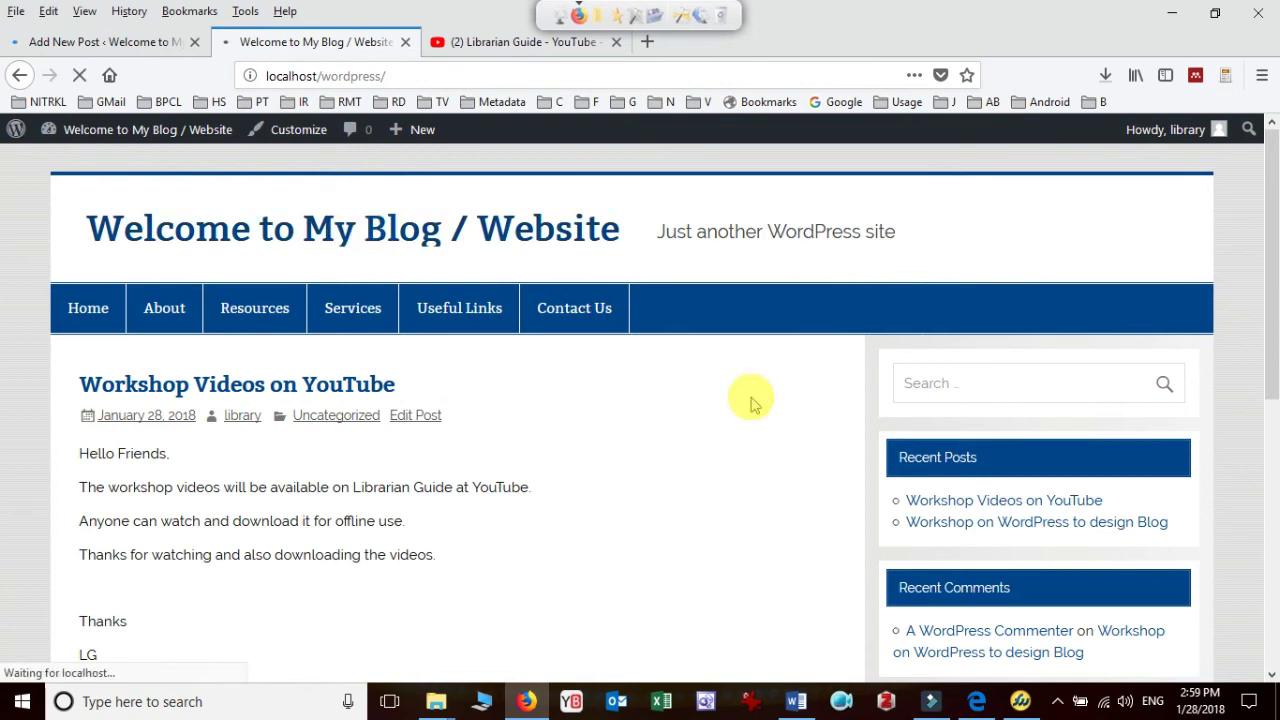
{"action": "scroll", "coordinate": [753, 402], "scroll_direction": "down", "scroll_amount": 5}
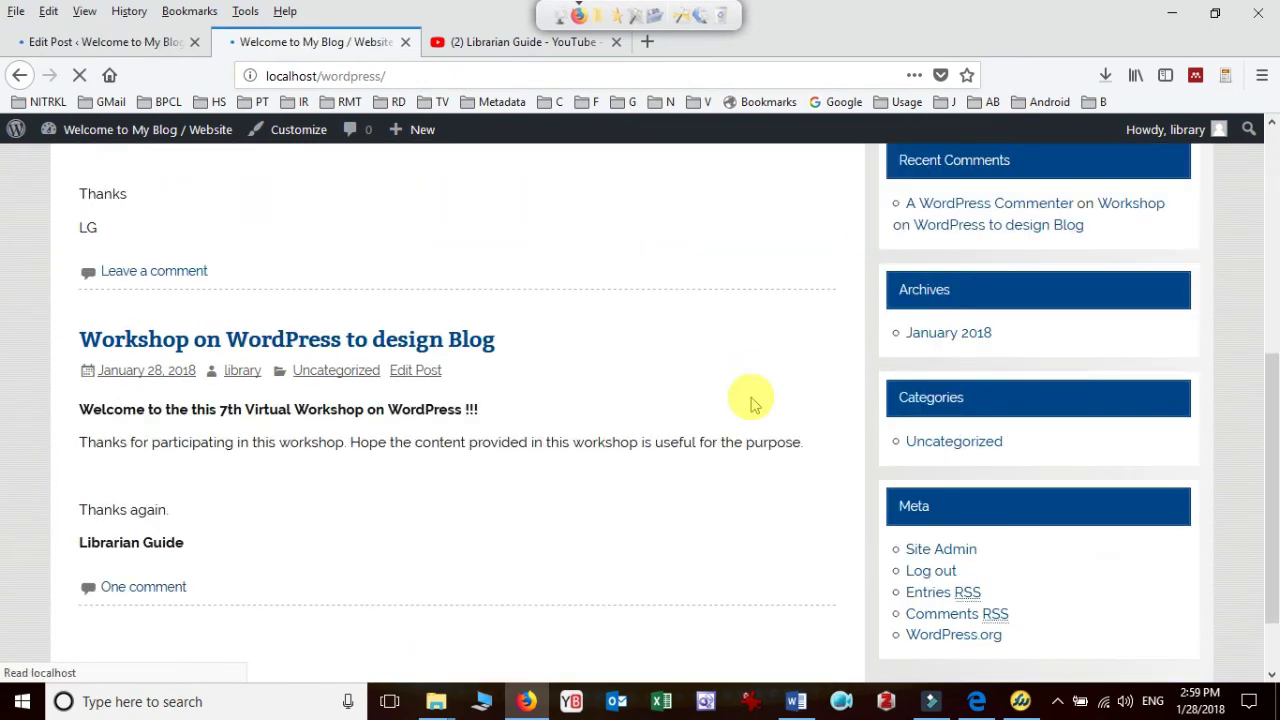
{"action": "scroll", "coordinate": [1154, 378], "scroll_direction": "down", "scroll_amount": 6}
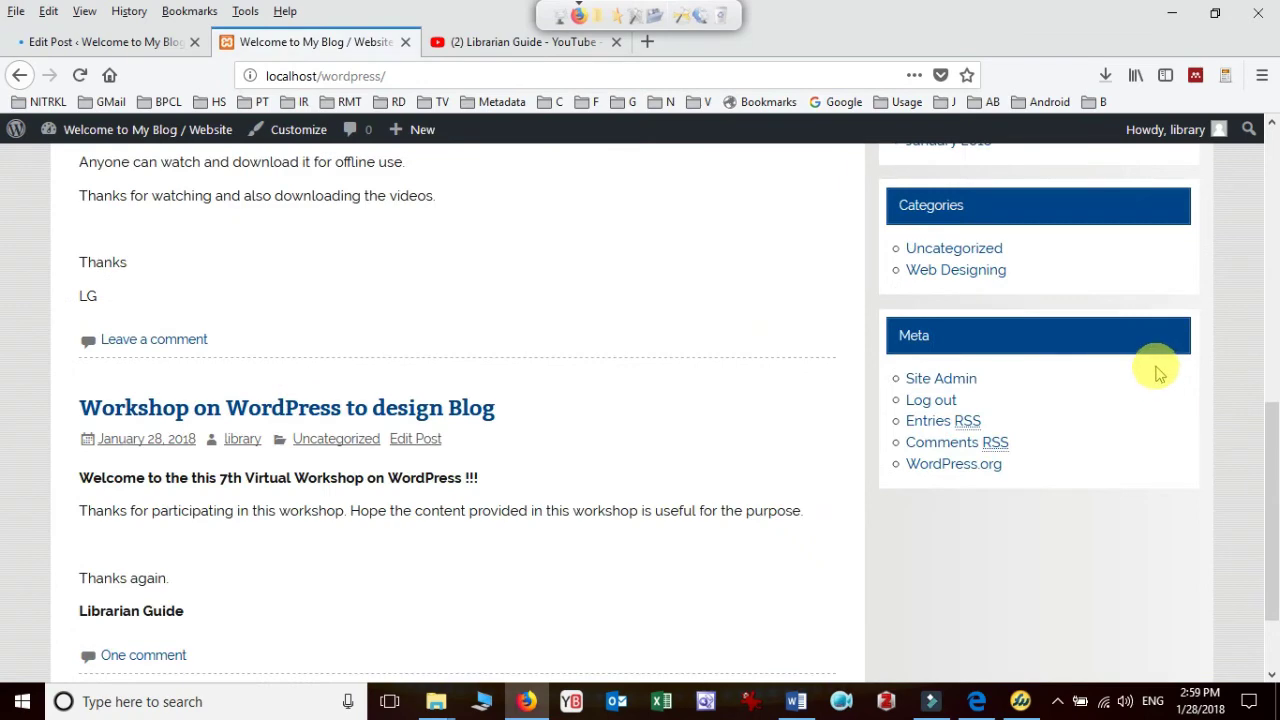
{"action": "scroll", "coordinate": [1158, 372], "scroll_direction": "up", "scroll_amount": 2}
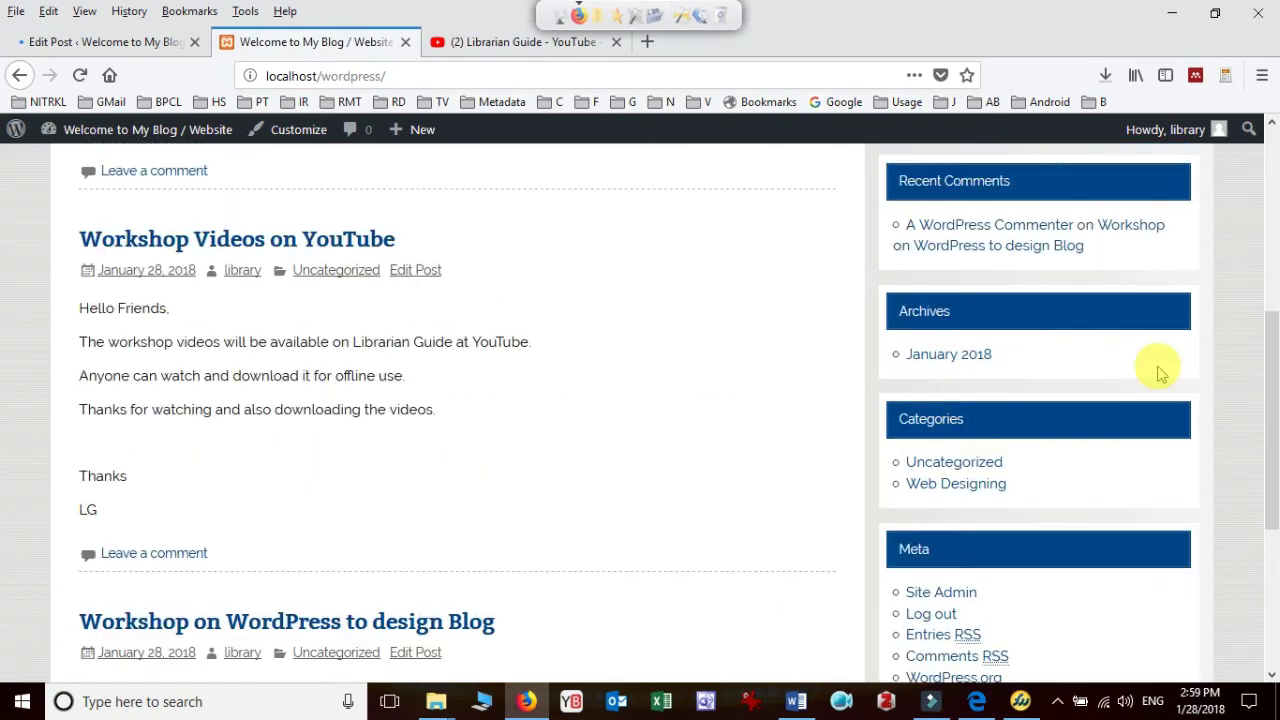
Step: Check the Web Designing category archive lists the post, then return to the blog home page
{"action": "left_click", "coordinate": [970, 486]}
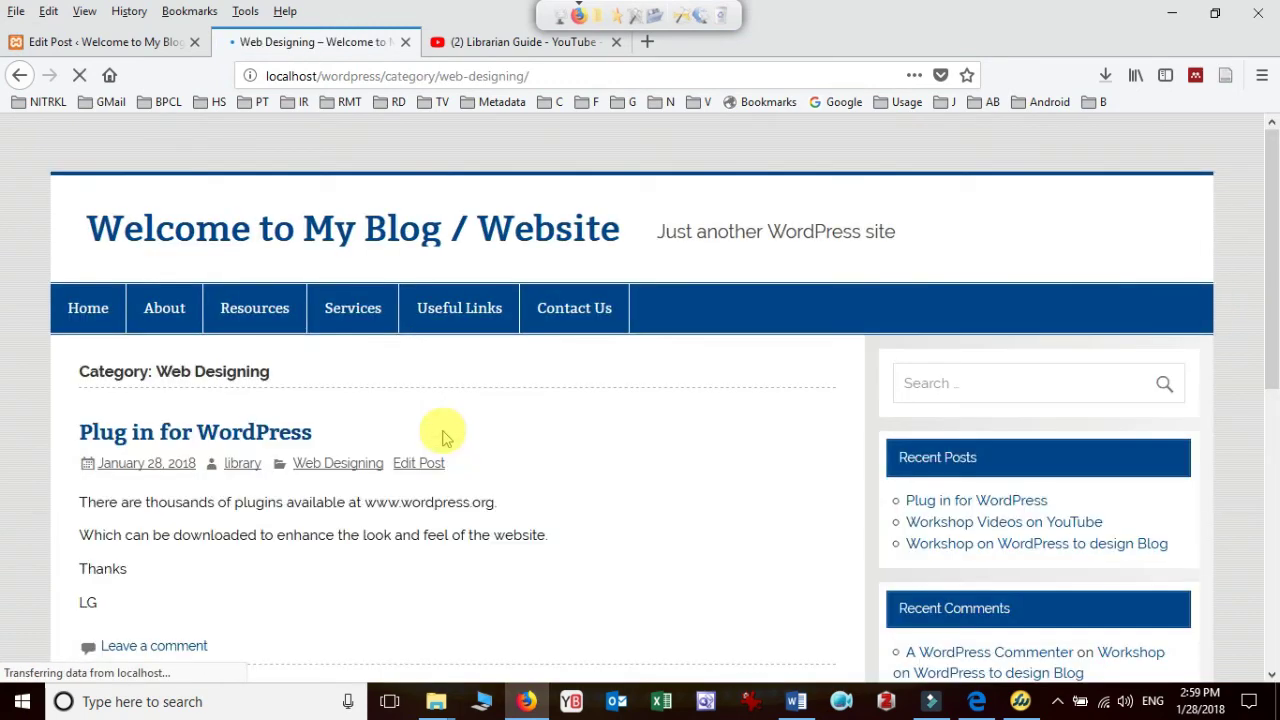
{"action": "scroll", "coordinate": [557, 443], "scroll_direction": "down", "scroll_amount": 2}
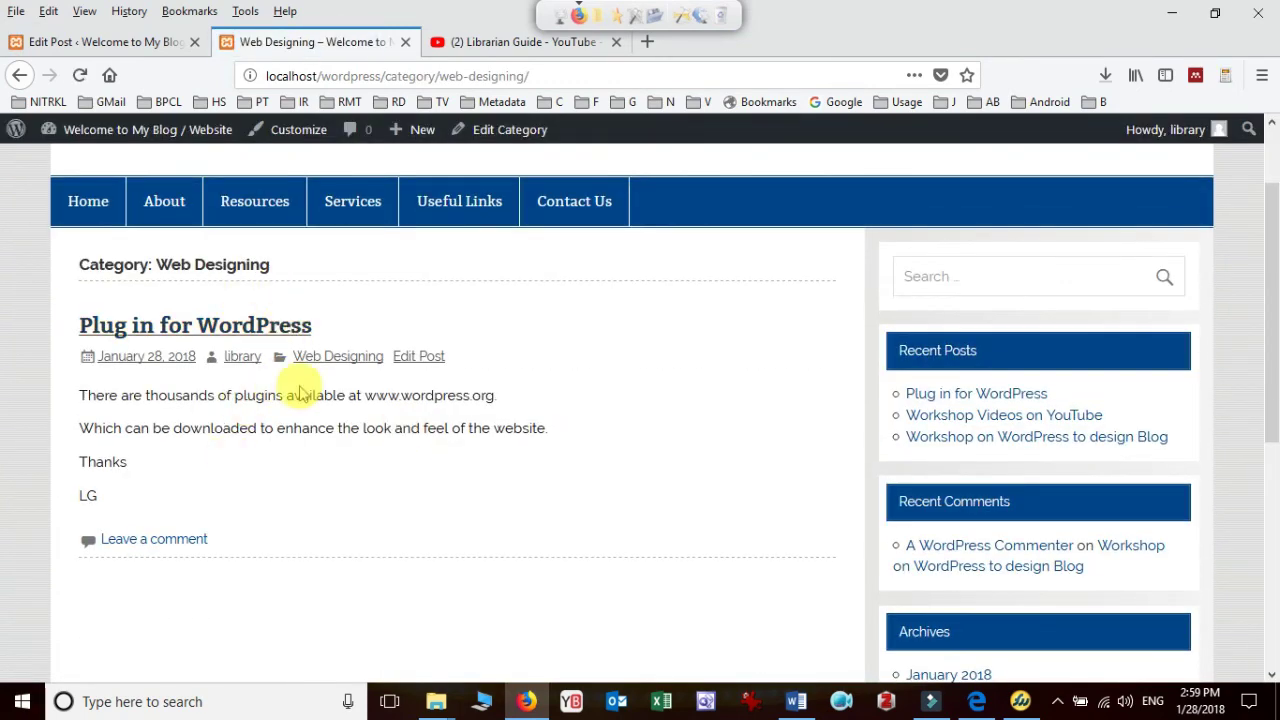
{"action": "scroll", "coordinate": [515, 478], "scroll_direction": "down", "scroll_amount": 5}
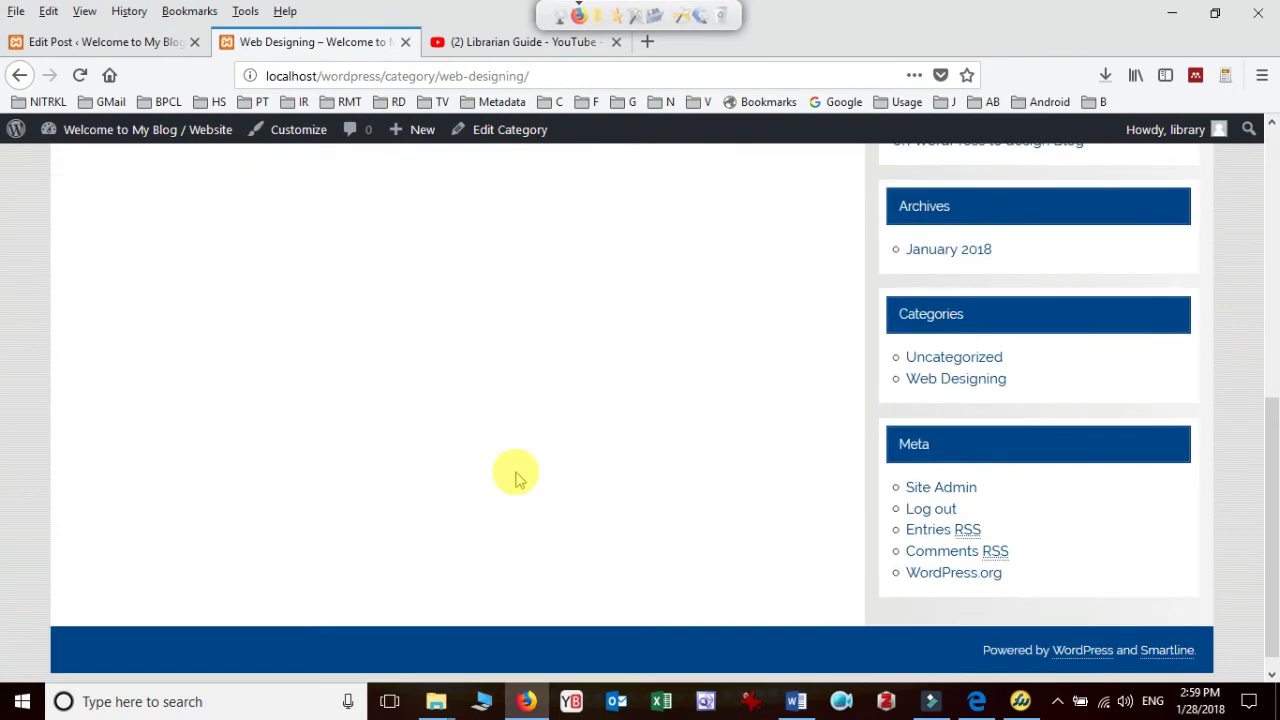
{"action": "scroll", "coordinate": [512, 474], "scroll_direction": "up", "scroll_amount": 10}
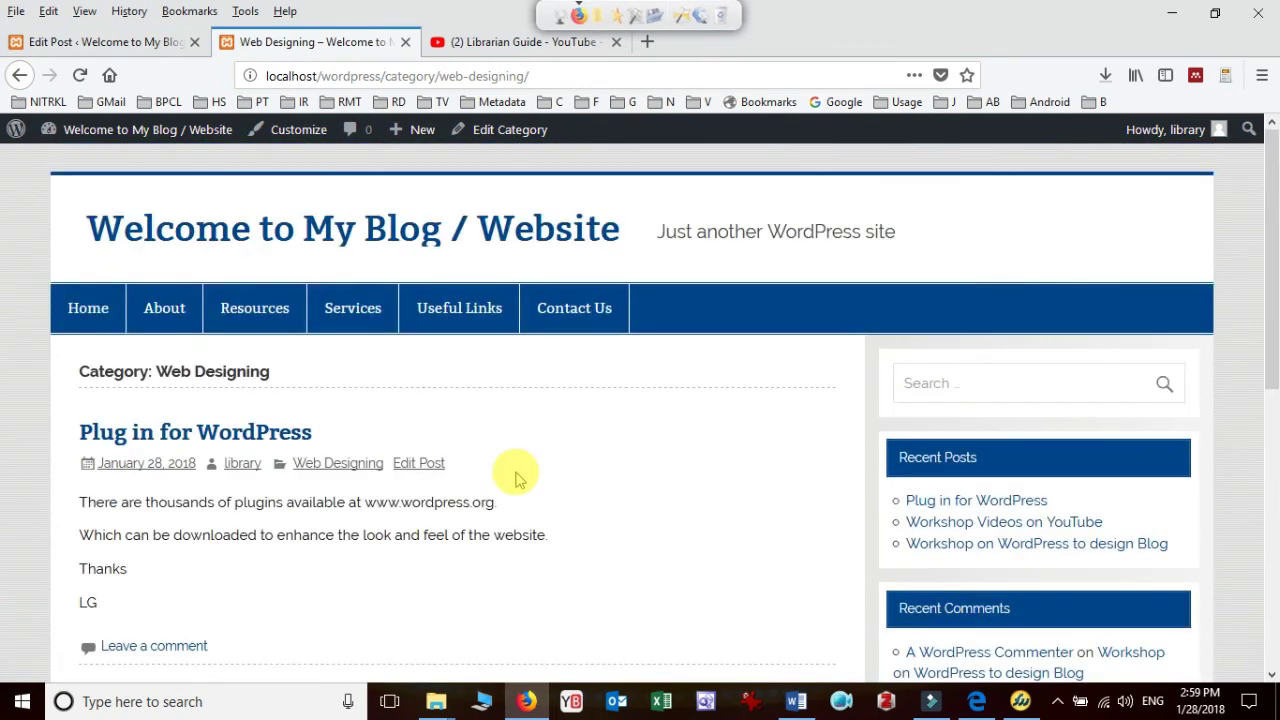
{"action": "left_click", "coordinate": [377, 226]}
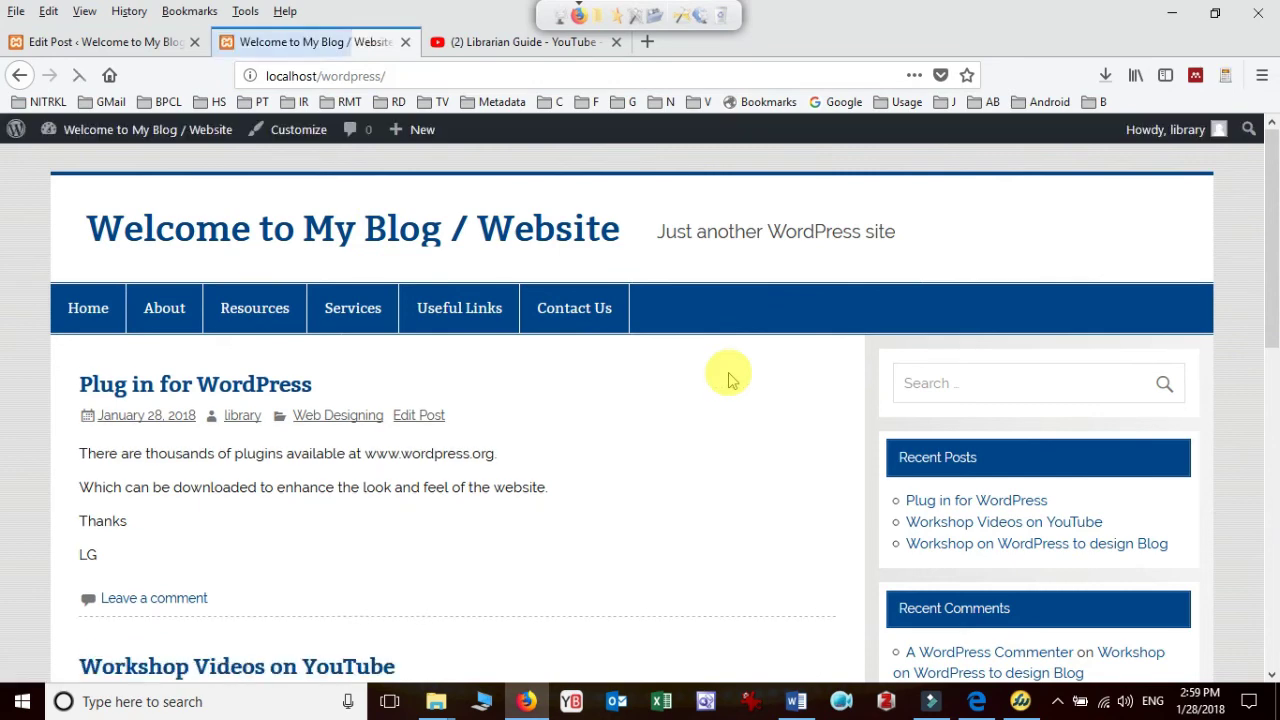
{"action": "scroll", "coordinate": [729, 378], "scroll_direction": "down", "scroll_amount": 3}
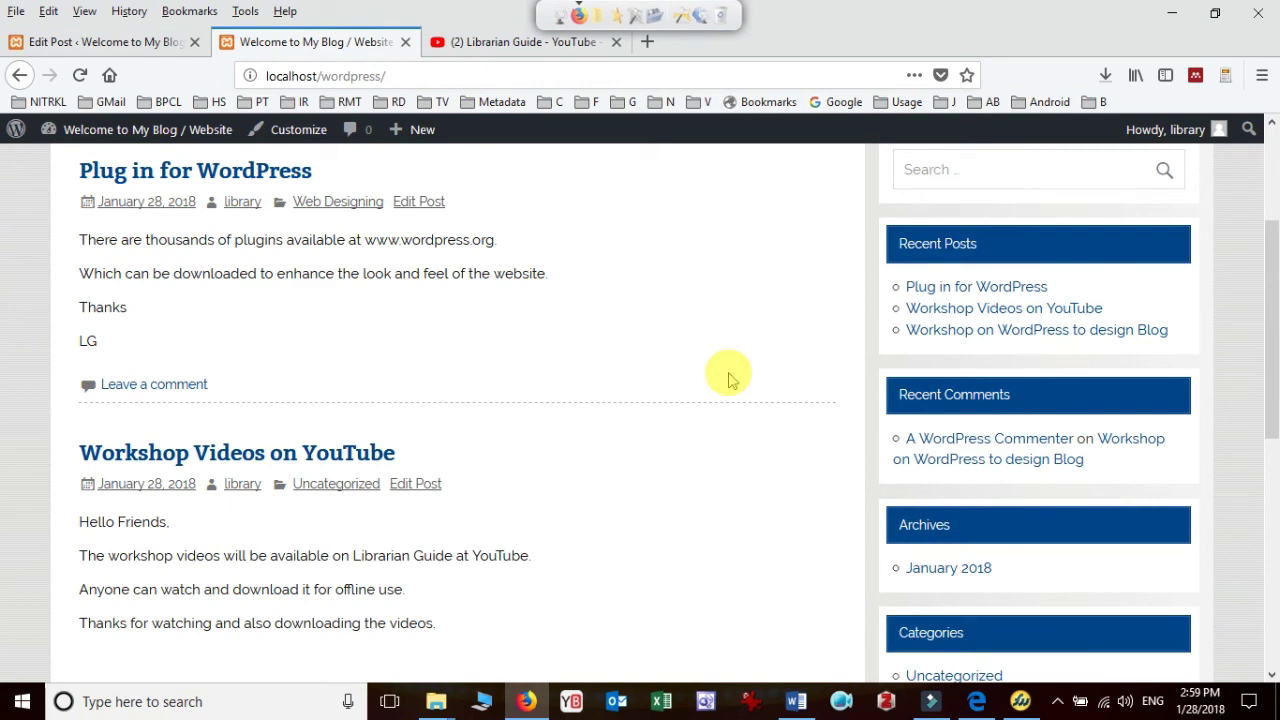
{"action": "scroll", "coordinate": [729, 378], "scroll_direction": "down", "scroll_amount": 5}
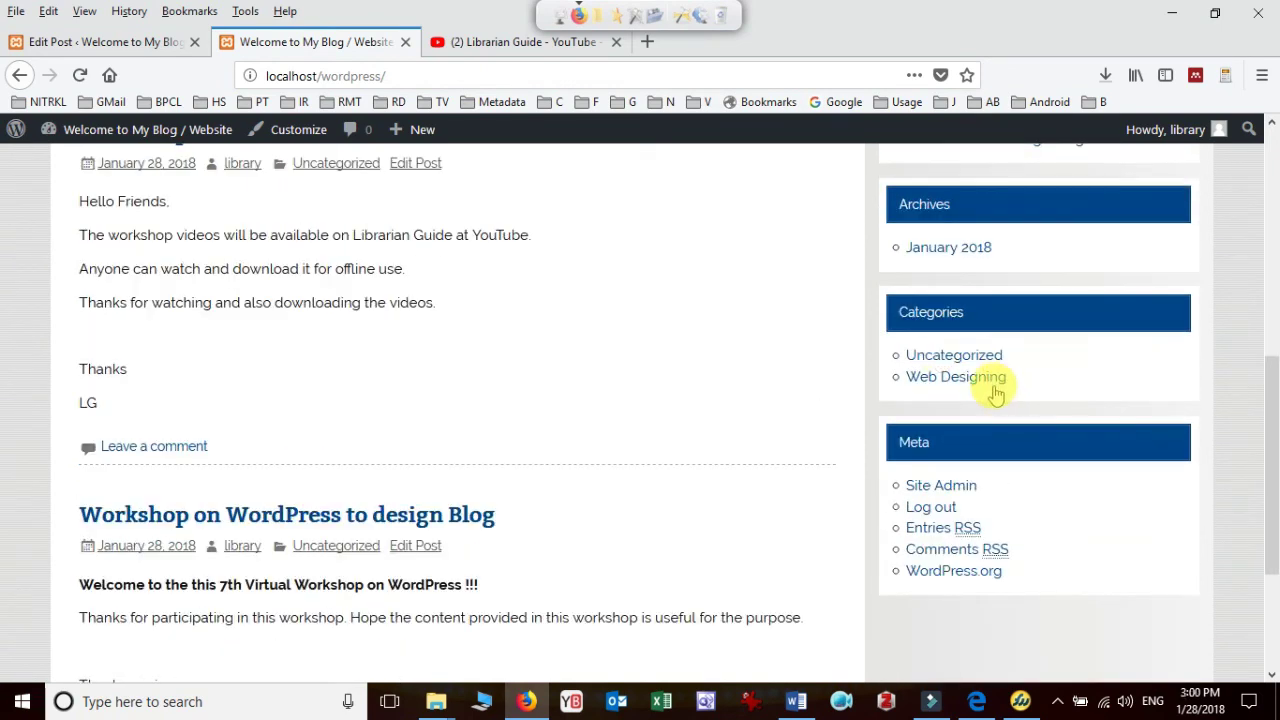
Step: Back in the post editor, add the tag 'web designing' and update the published post
{"action": "left_click", "coordinate": [175, 42]}
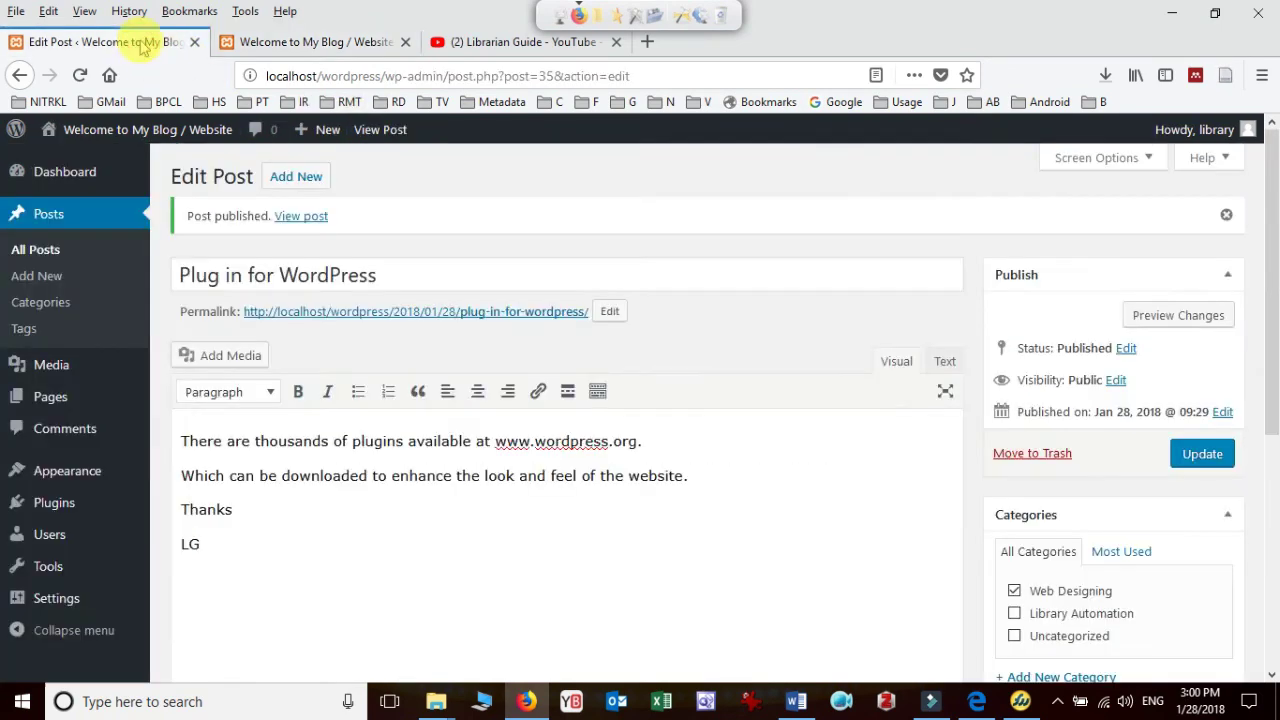
{"action": "scroll", "coordinate": [707, 411], "scroll_direction": "down", "scroll_amount": 3}
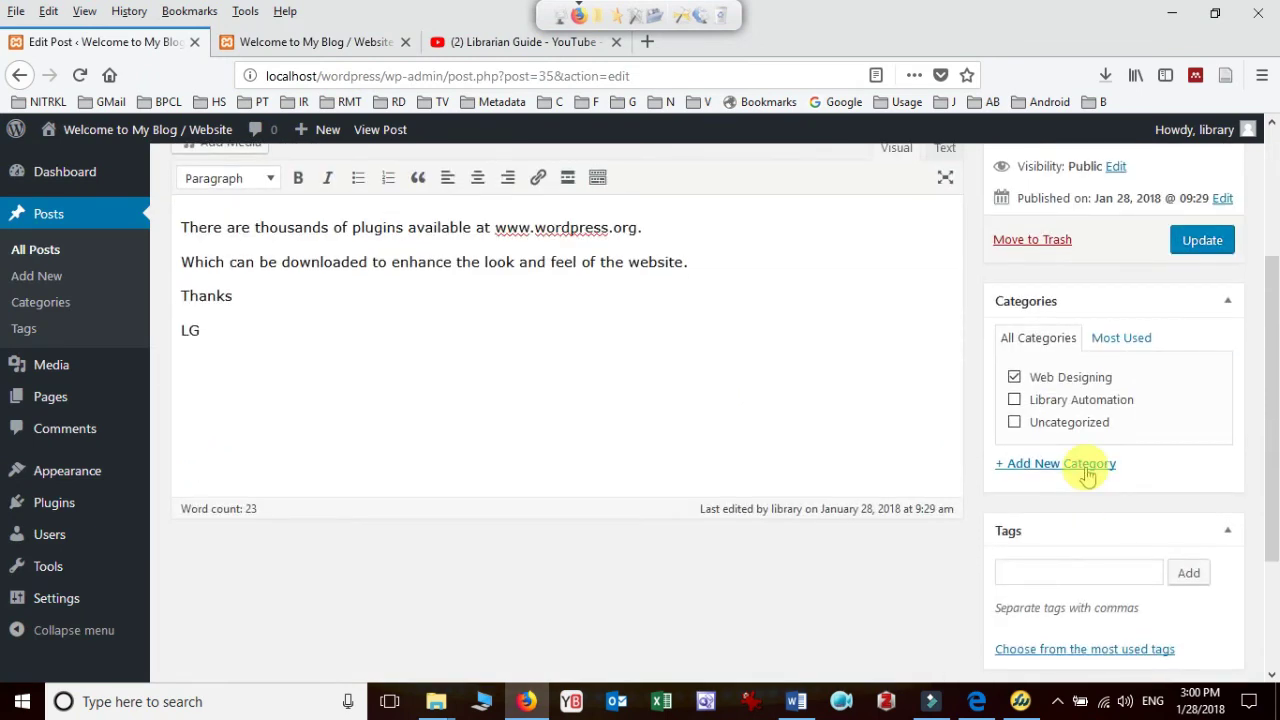
{"action": "left_click", "coordinate": [1070, 573]}
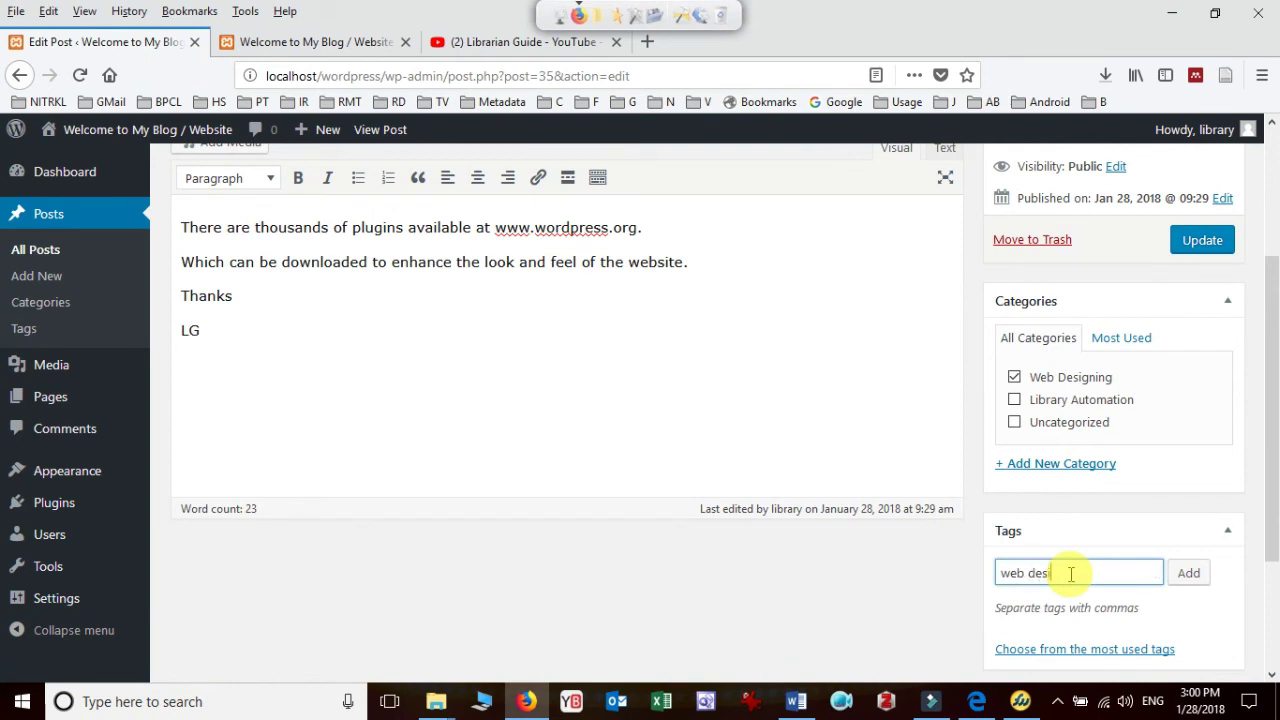
{"action": "left_click", "coordinate": [1188, 573]}
{"action": "scroll", "coordinate": [1090, 520], "scroll_direction": "down", "scroll_amount": 2}
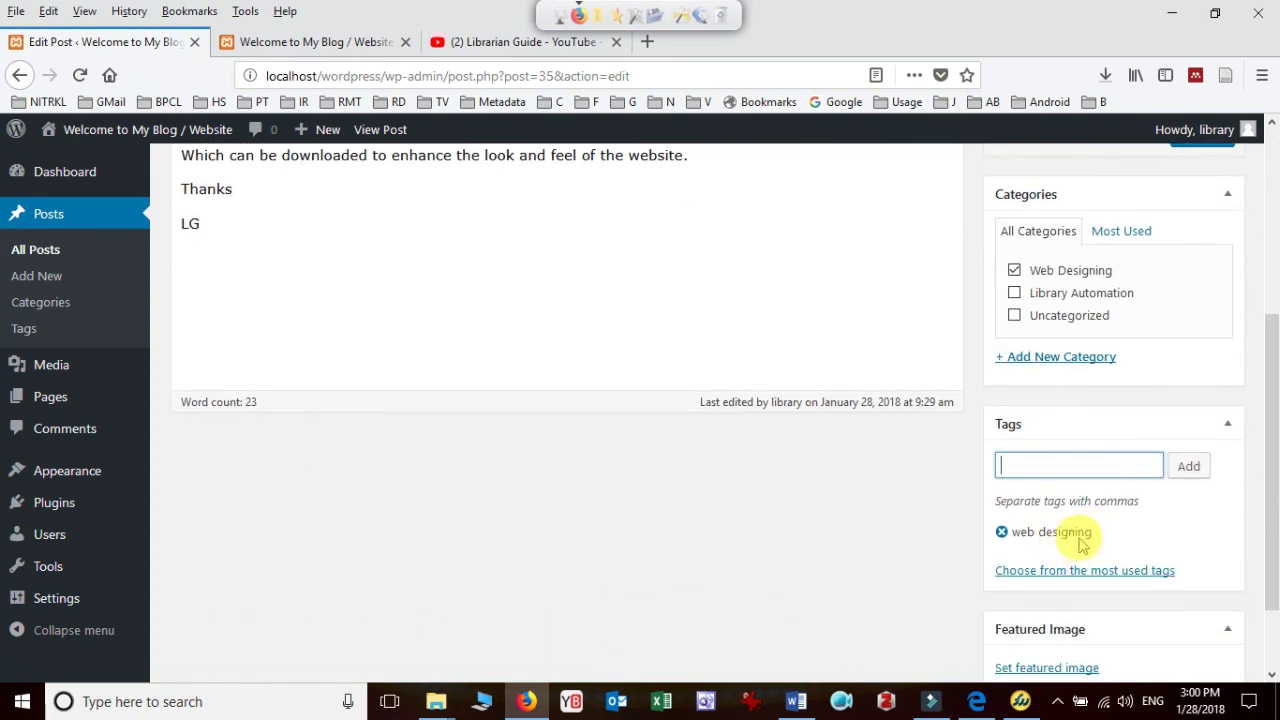
{"action": "scroll", "coordinate": [500, 440], "scroll_direction": "up", "scroll_amount": 4}
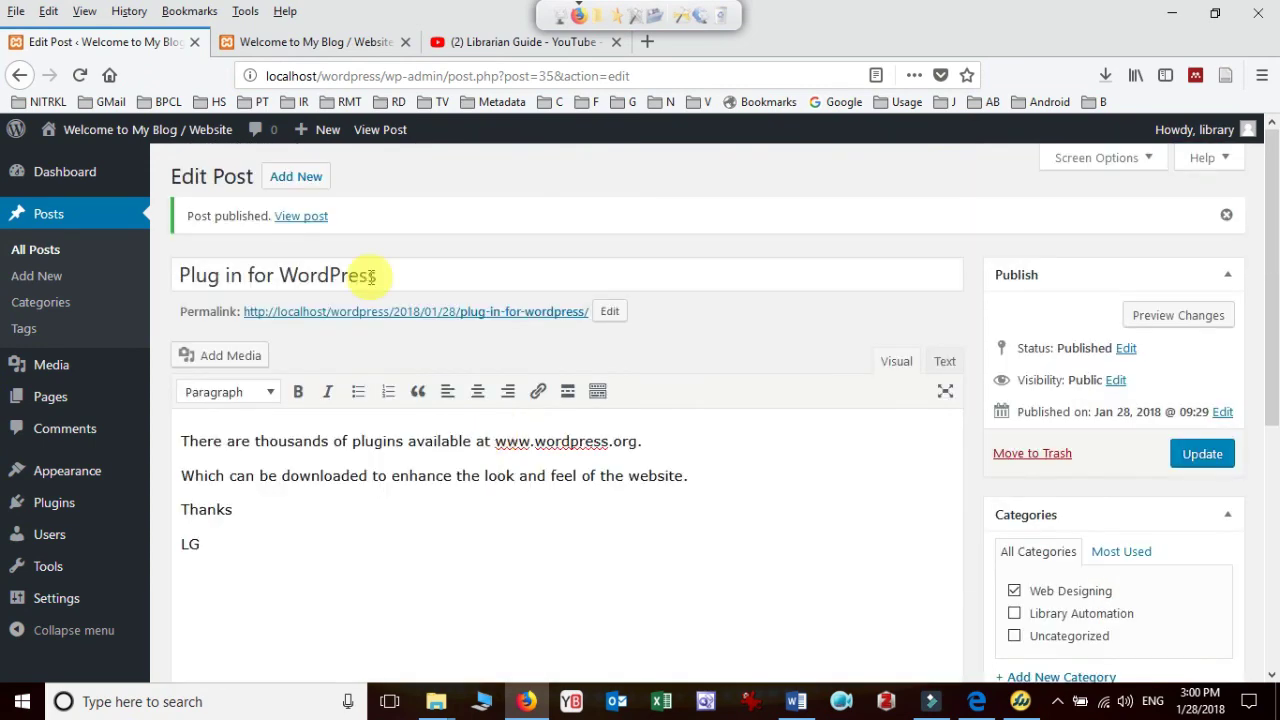
{"action": "left_click", "coordinate": [1205, 458]}
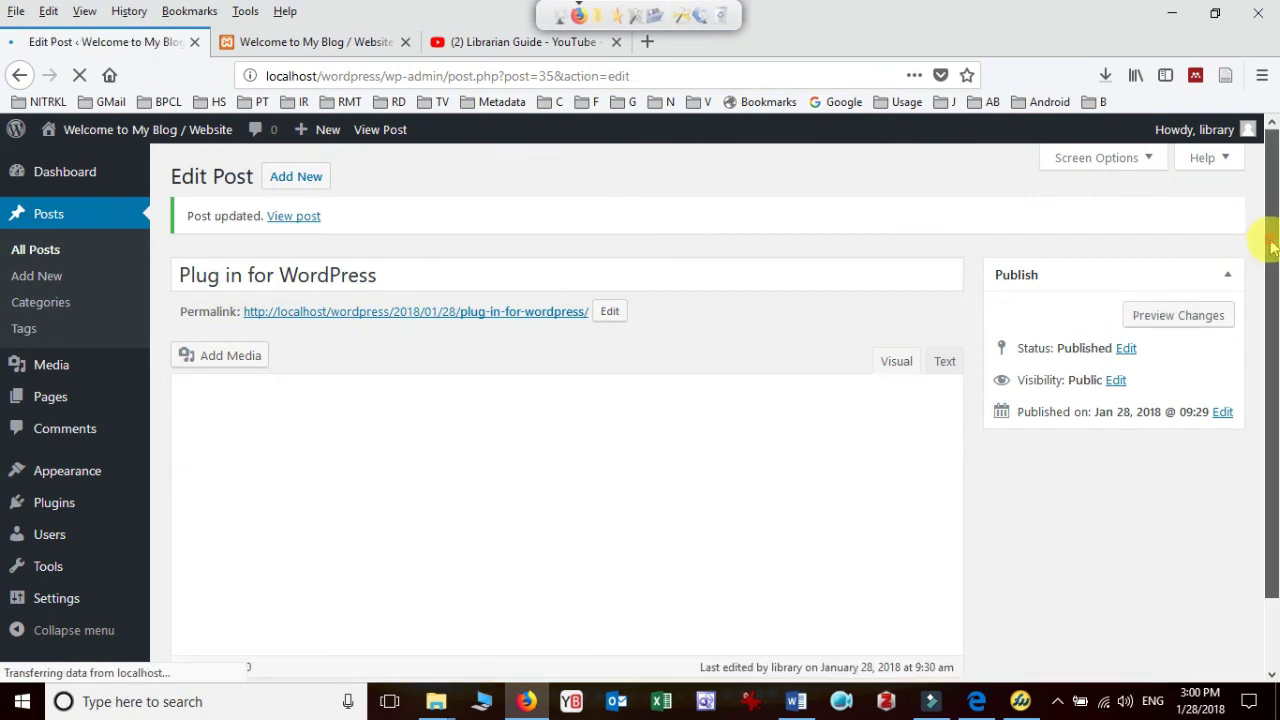
{"action": "left_click_drag", "start_coordinate": [1273, 238], "coordinate": [1272, 205]}
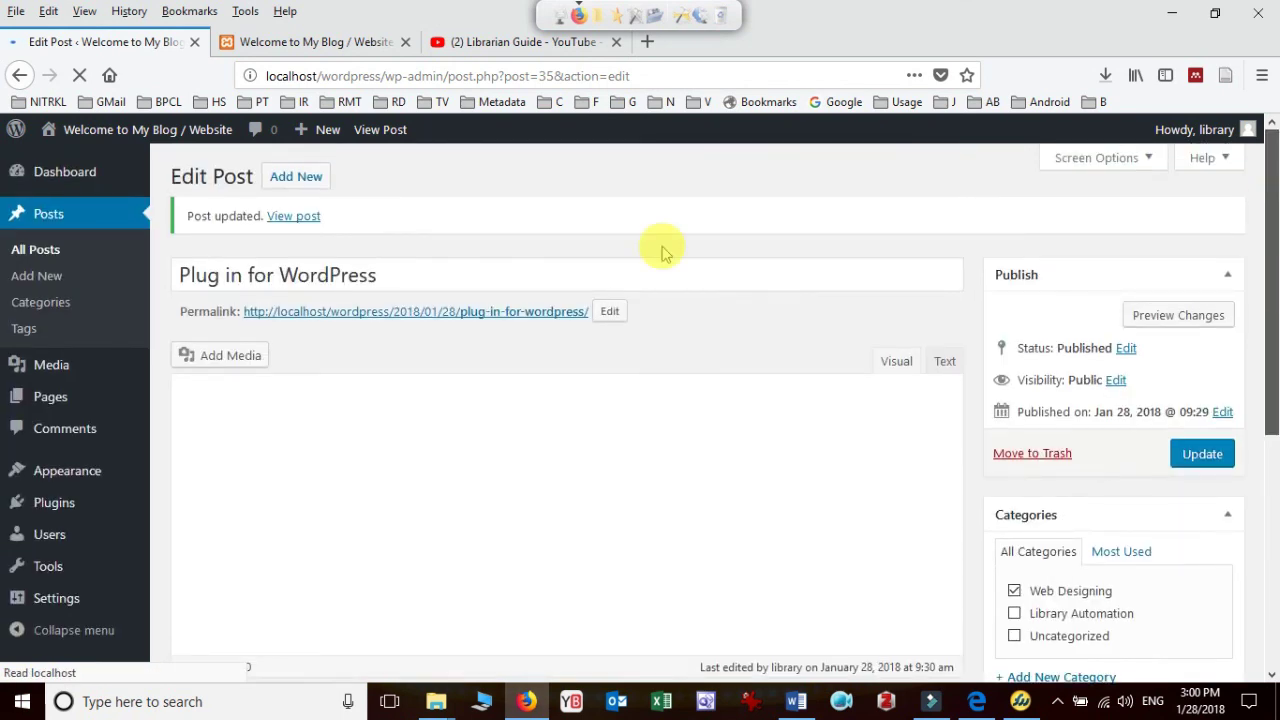